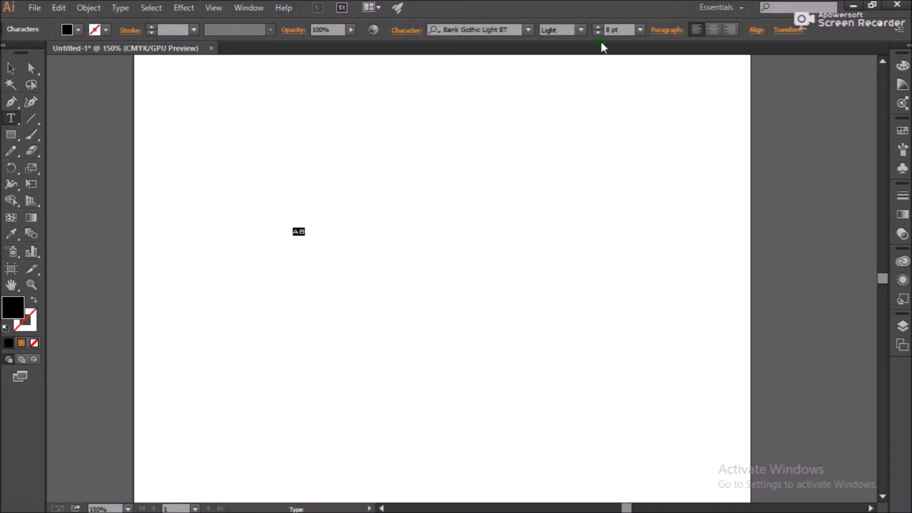
- Set the AB text in the Chopsic font at a size of 90 pt
click(529, 30)
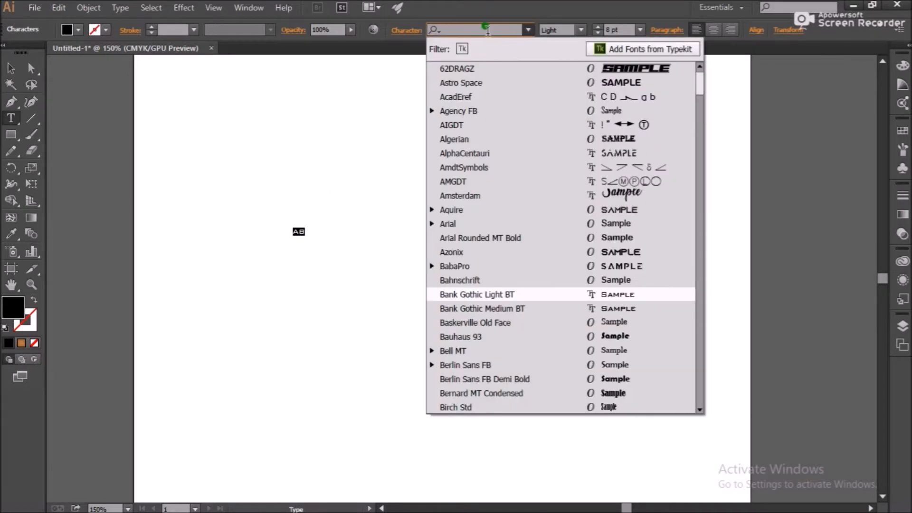
text(CHIP)
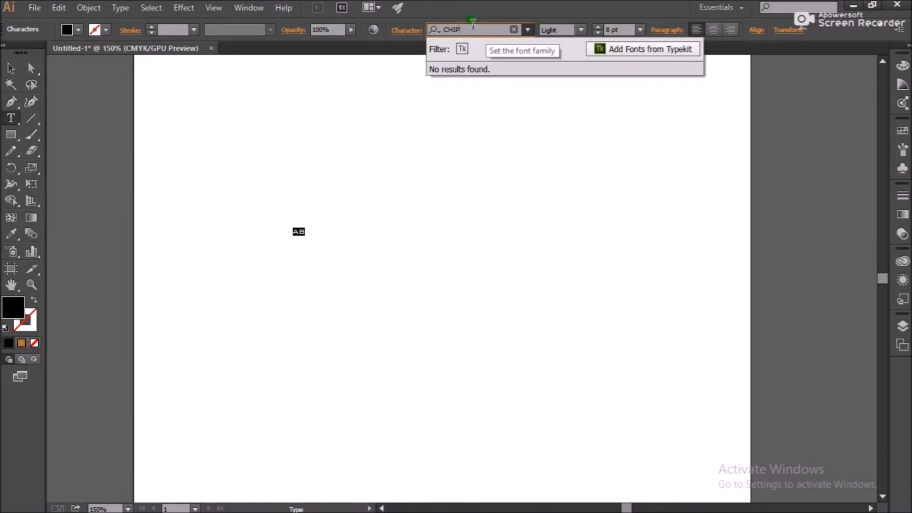
key(BackSpace)
key(BackSpace)
text(OP)
click(474, 70)
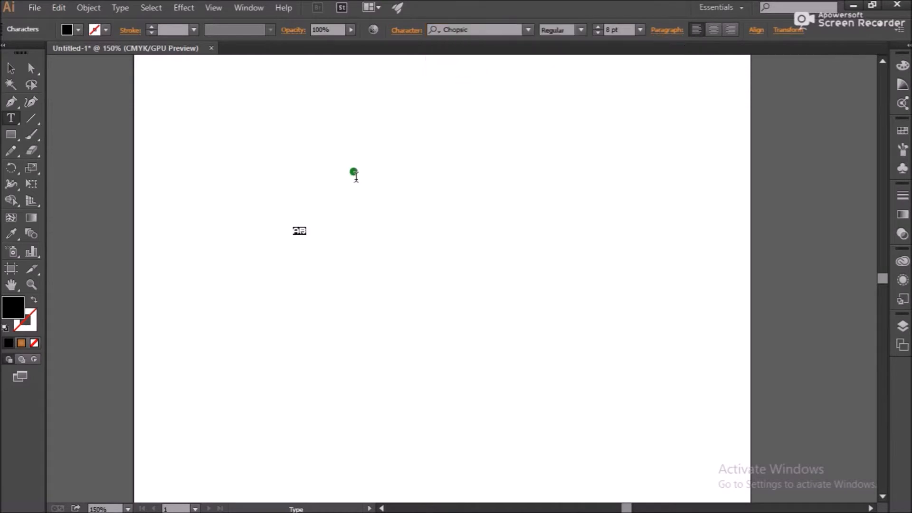
double_click(608, 29)
text(90)
key(Return)
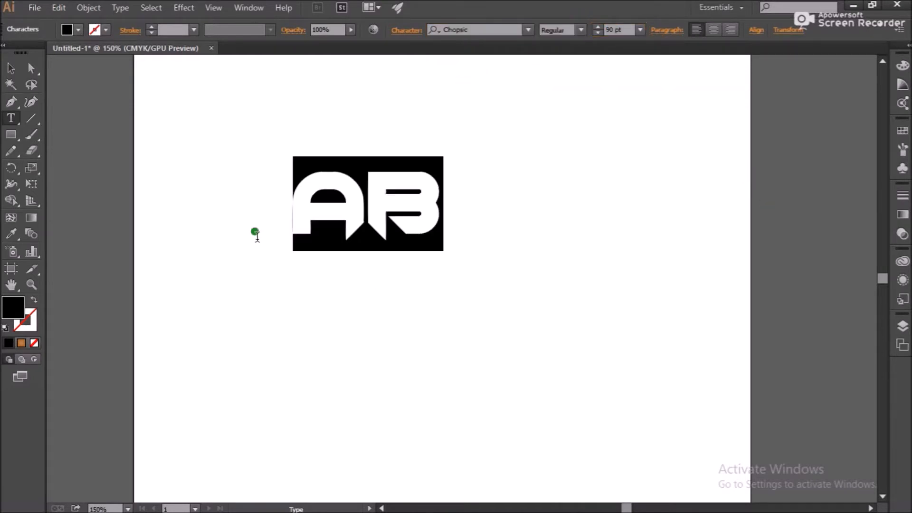
- Reposition the enlarged AB text near the middle of the artboard
click(11, 68)
drag(435, 234, 430, 261)
alt+scroll(420, 248, up, 2)
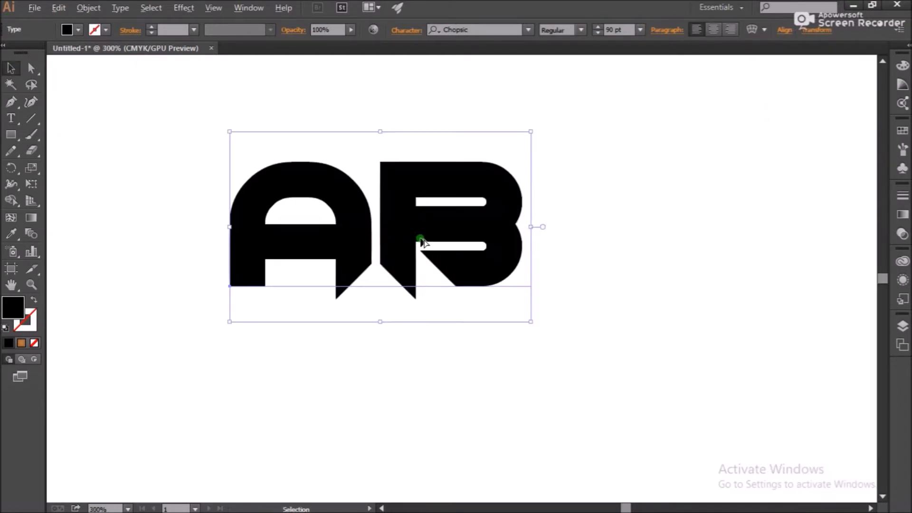
drag(252, 198, 274, 203)
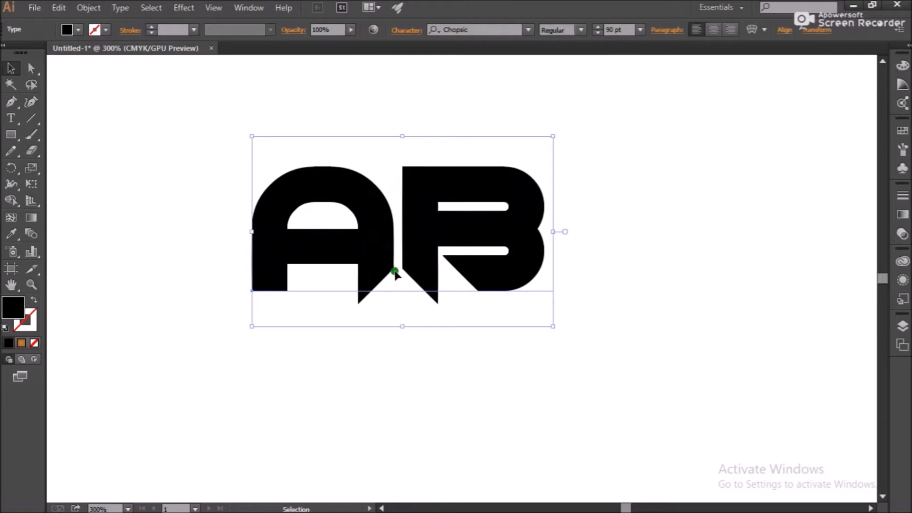
alt+scroll(358, 251, down, 1)
scroll(432, 235, up, 1)
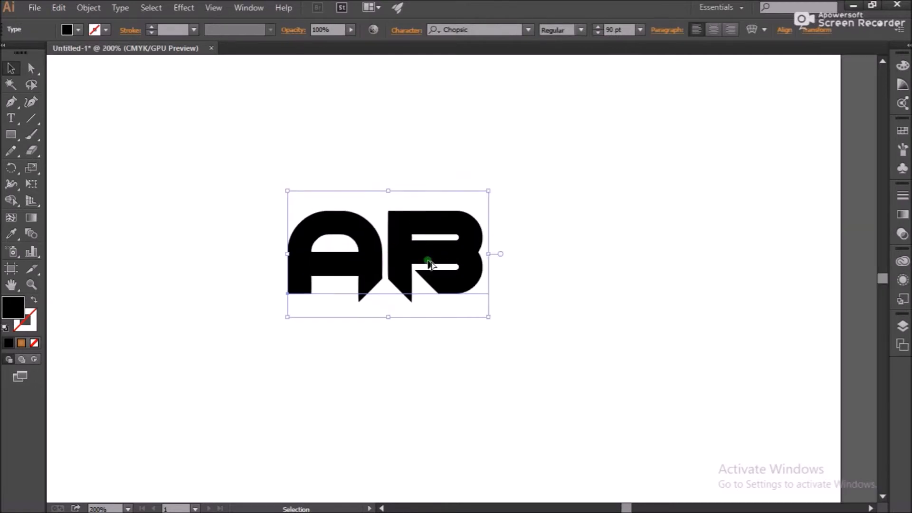
alt+scroll(429, 262, up, 1)
- Expand the AB text into vector shapes and ungroup them into separate letters
click(603, 256)
click(316, 266)
click(88, 7)
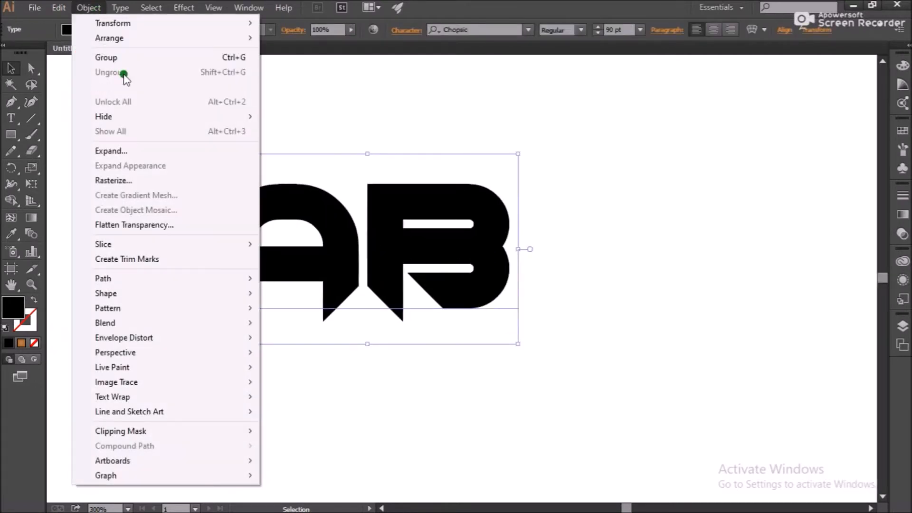
click(145, 151)
click(430, 335)
click(88, 7)
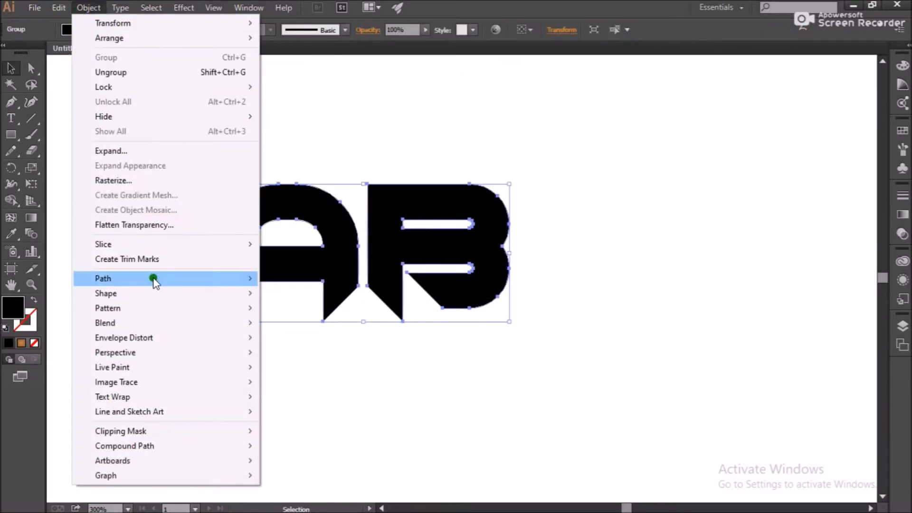
mouse_move(155, 282)
right_click(482, 235)
click(550, 313)
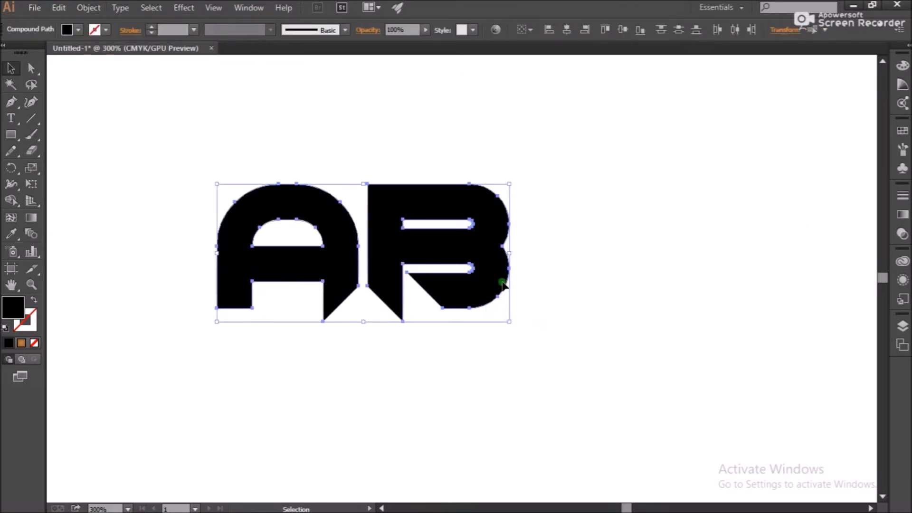
- Move the letter B slightly down relative to the A
click(646, 292)
drag(469, 270, 530, 289)
key(ctrl+z)
drag(414, 254, 414, 273)
click(348, 309)
- Lengthen the A's right leg with a flat end by moving its two lower anchor points down to about Y 424 pt
click(29, 69)
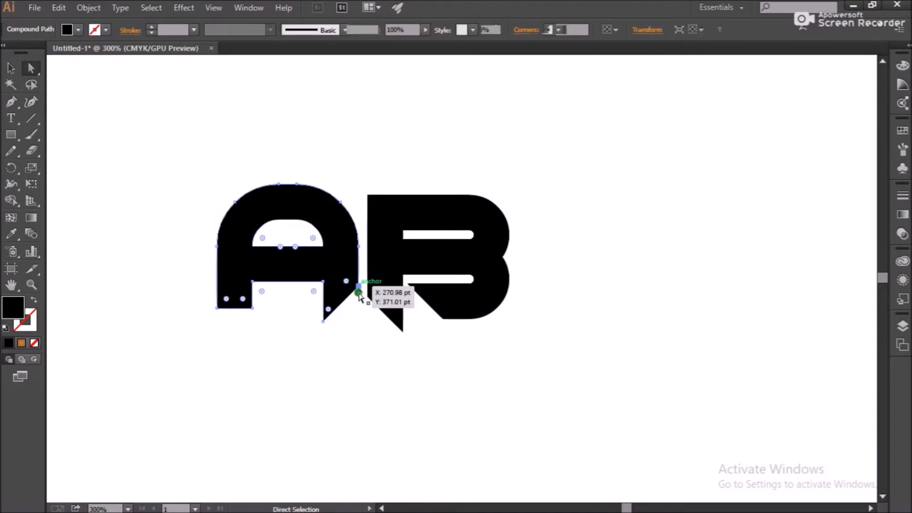
drag(358, 285, 358, 394)
drag(323, 321, 351, 446)
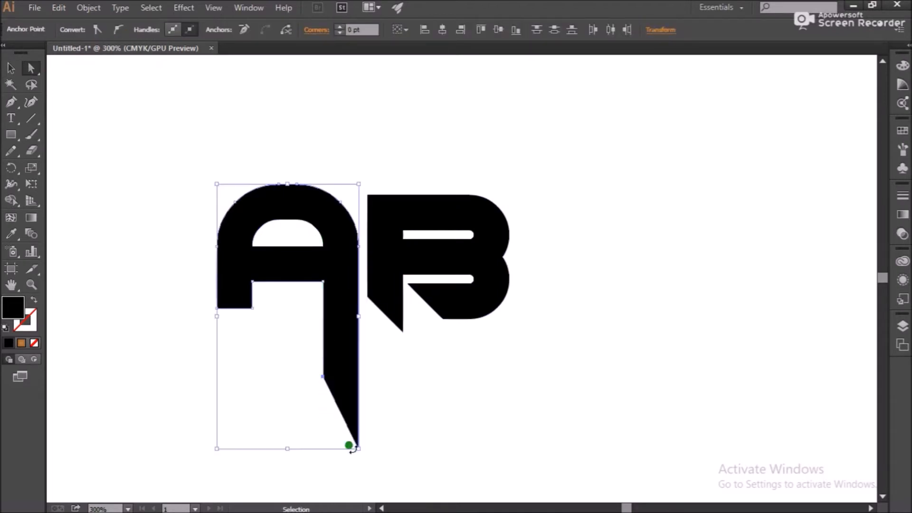
key(ctrl+z)
click(322, 324)
click(325, 346)
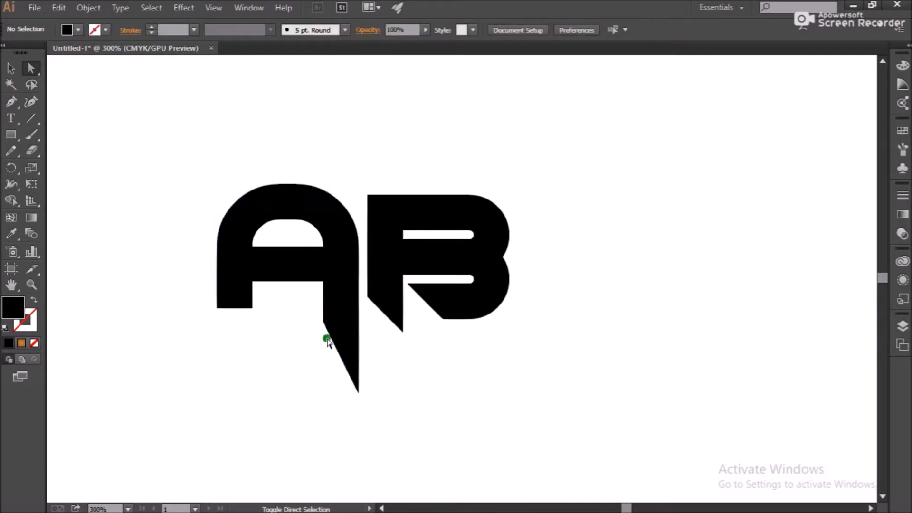
click(322, 327)
click(325, 349)
click(322, 328)
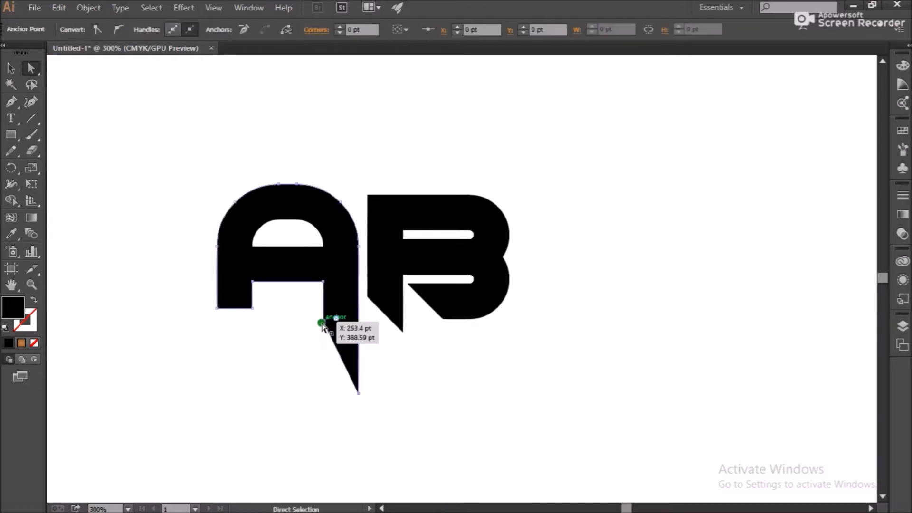
drag(309, 314, 340, 338)
drag(323, 321, 326, 395)
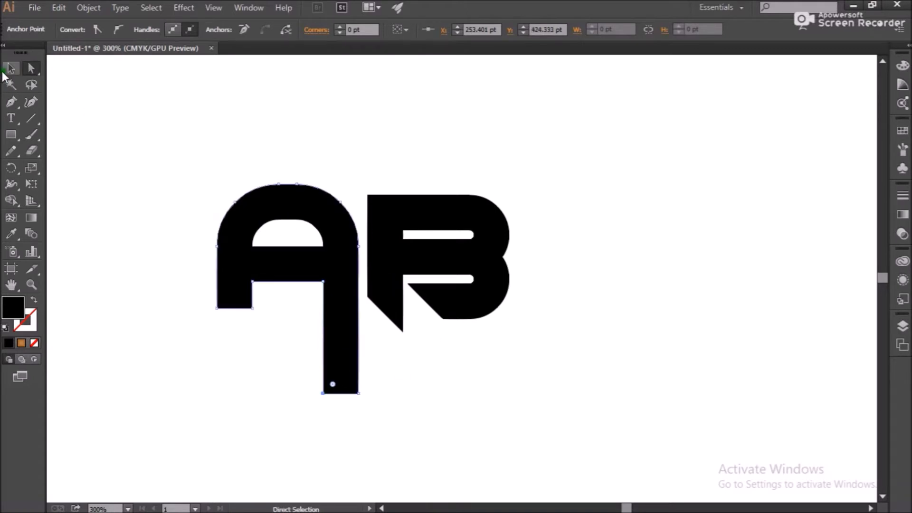
- Move the B down and closer to the A, and draw a horizontal bar about 136.6 x 13.6 pt across both letters
click(10, 67)
drag(471, 260, 456, 281)
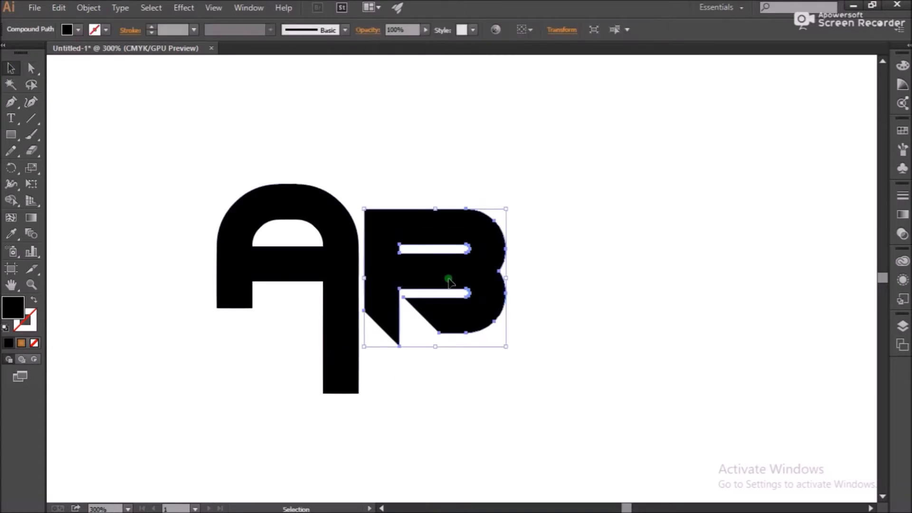
click(11, 134)
drag(466, 253, 191, 280)
click(10, 68)
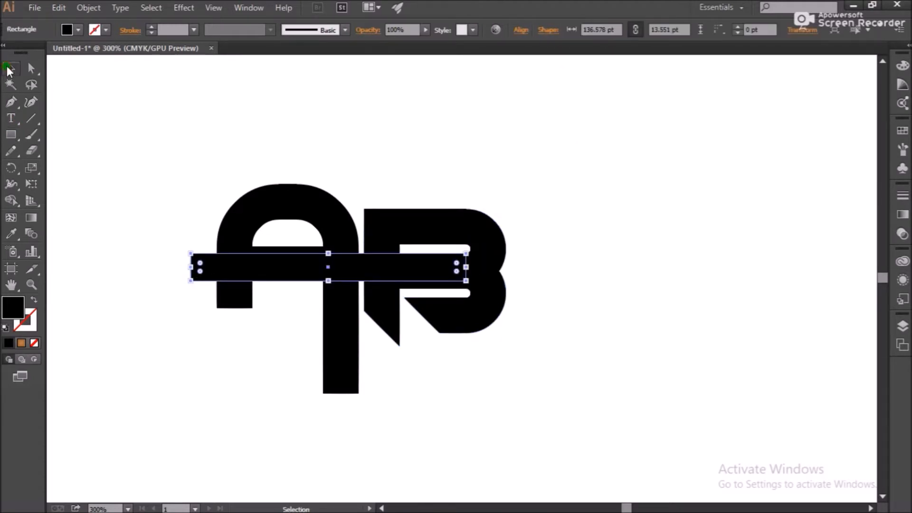
- Fill the horizontal bar with a green swatch
click(490, 300)
click(220, 265)
click(902, 131)
click(753, 169)
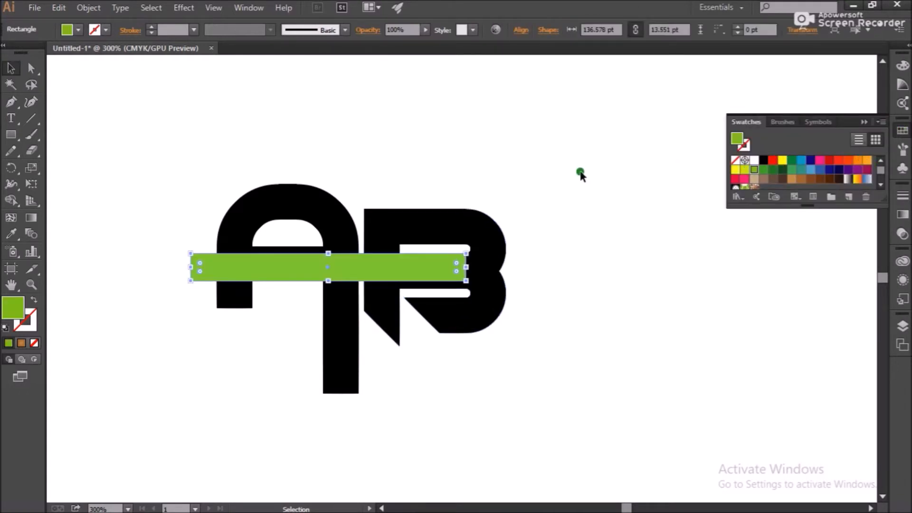
click(580, 175)
- Nudge the B up and the A down to line both letters up with the green bar
click(497, 259)
key(Up)
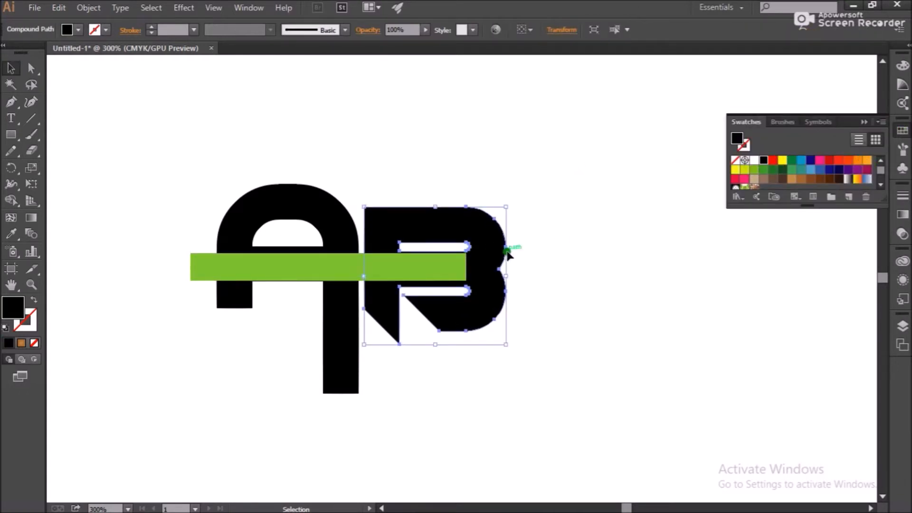
key(Up)
key(Up)
key(Down)
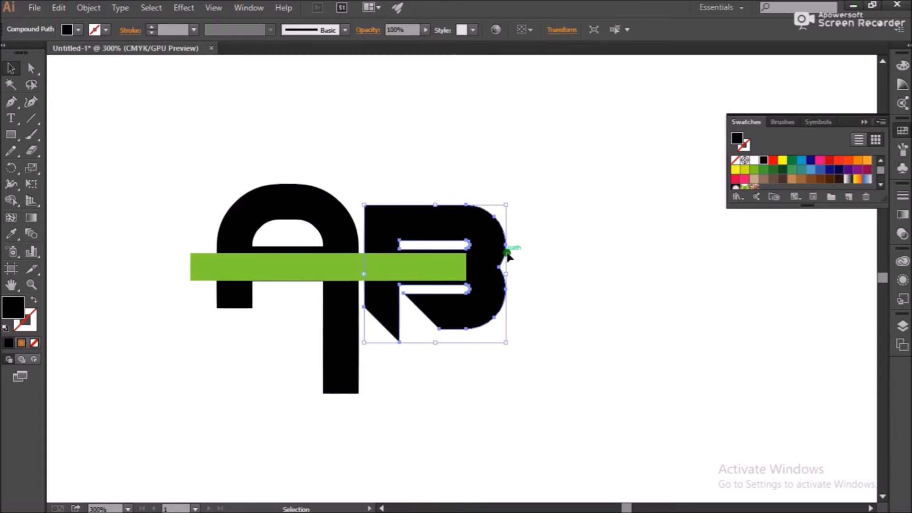
click(459, 266)
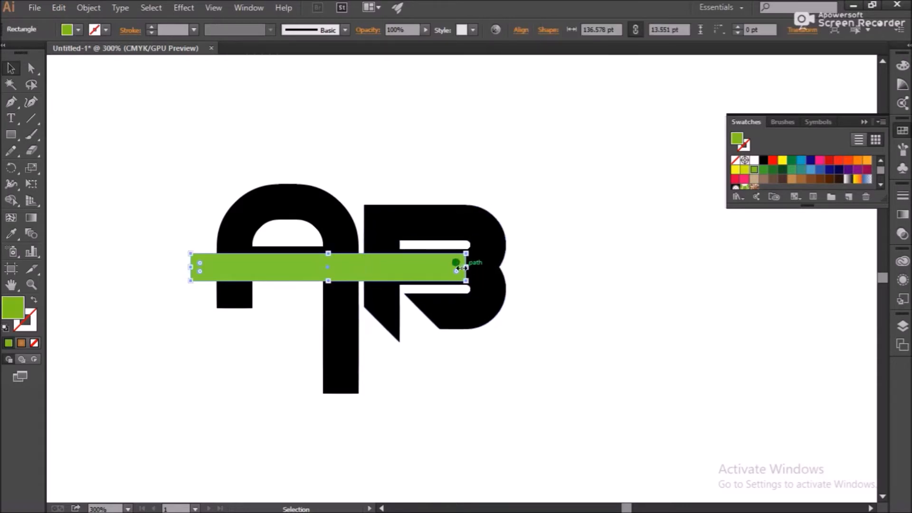
click(342, 242)
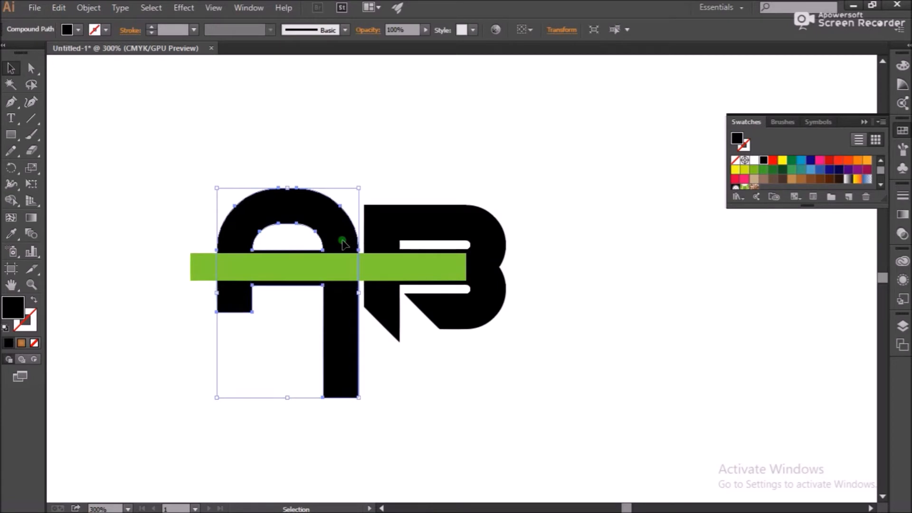
scroll(342, 242, up, 1)
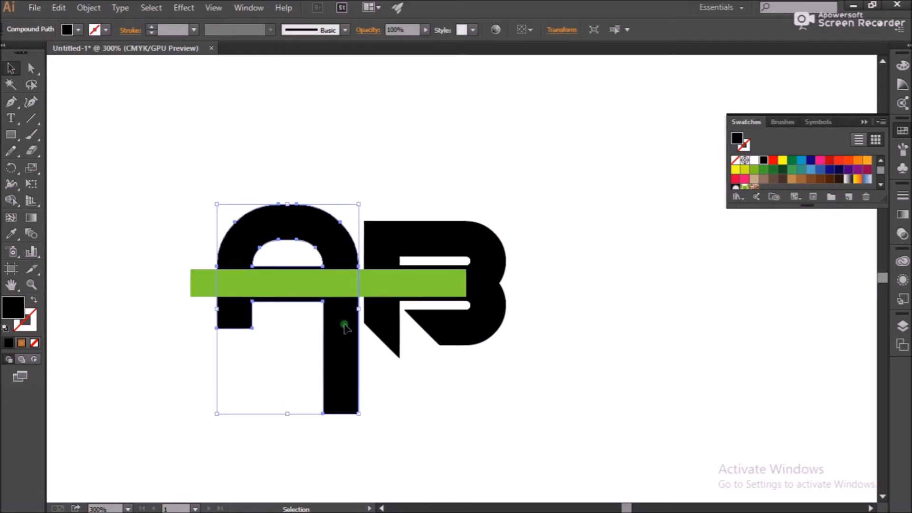
- Enlarge the green bar to about 159.9 x 17.1 pt, covering the A's crossbar and extending its left end further past the A
click(400, 283)
drag(326, 297, 327, 301)
drag(328, 268, 328, 267)
click(553, 294)
click(442, 279)
click(863, 123)
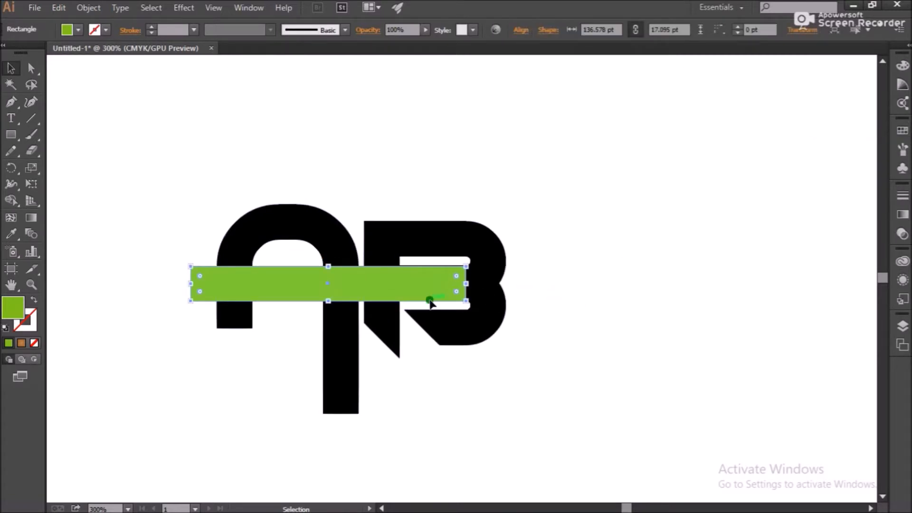
drag(189, 287, 142, 283)
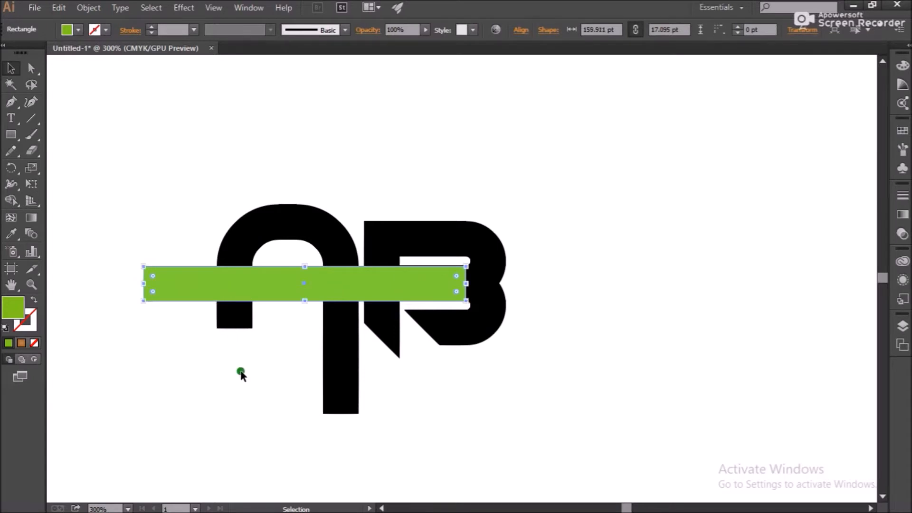
click(238, 341)
- Draw a circle over the left end of the green bar, touching its upper and left edges
click(195, 287)
drag(10, 134, 62, 166)
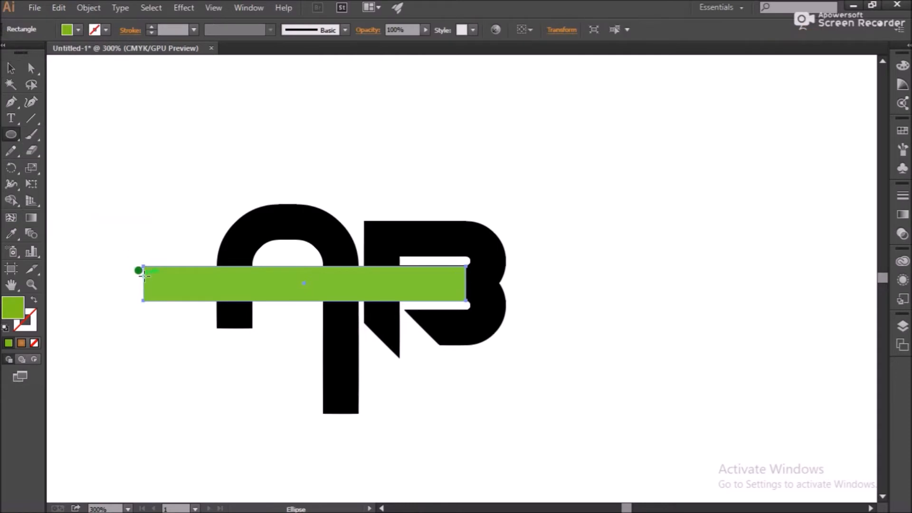
drag(143, 266, 183, 311)
click(10, 68)
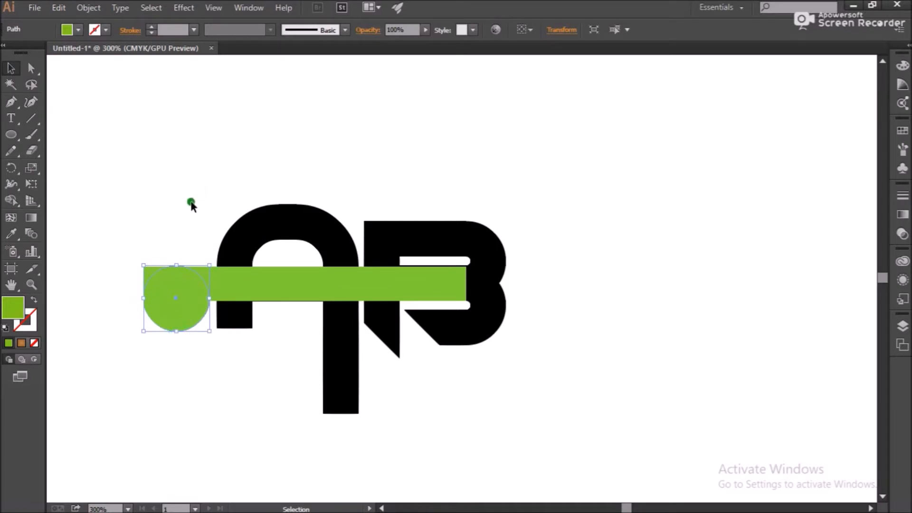
- Trim the bar's upper-left corner along the circle with the Shape Builder and delete the circle
shift+click(228, 298)
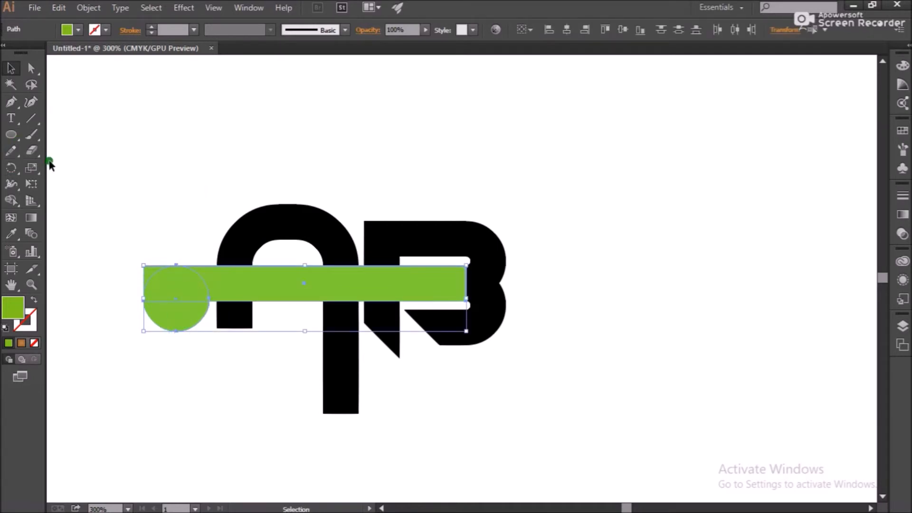
click(11, 200)
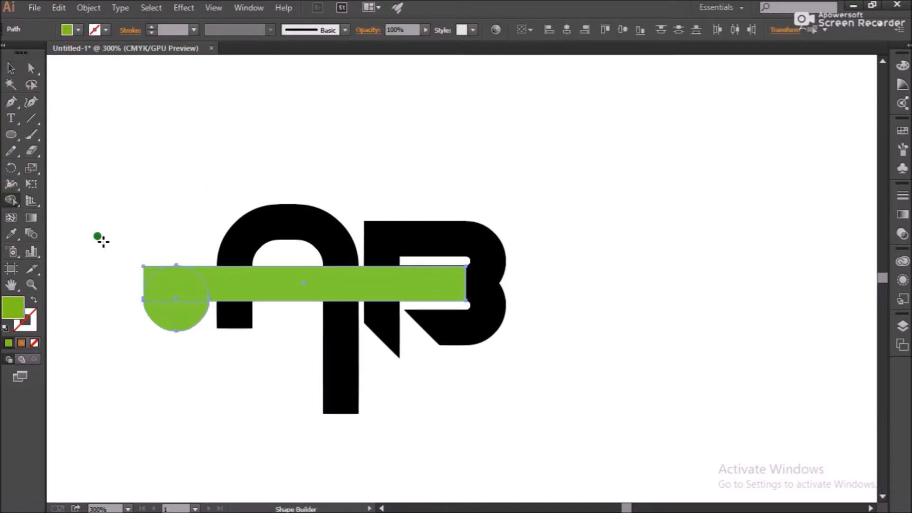
key(v)
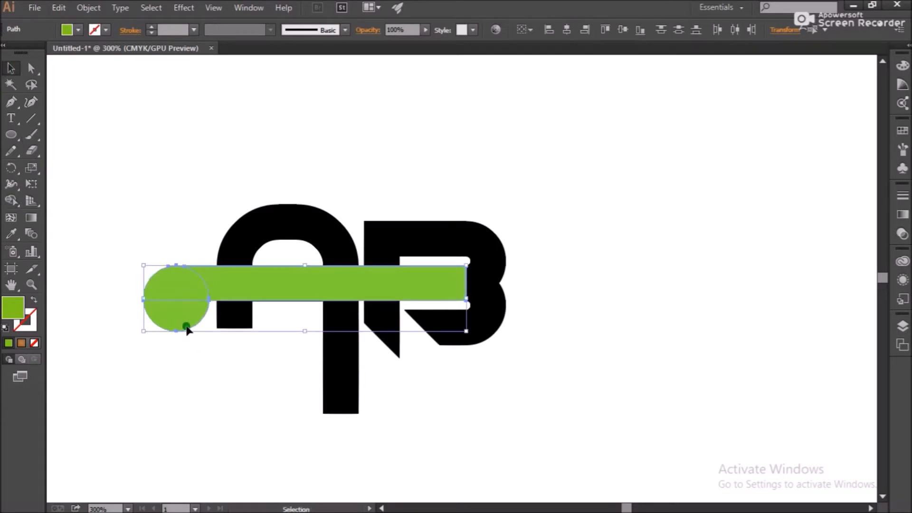
click(170, 309)
key(Delete)
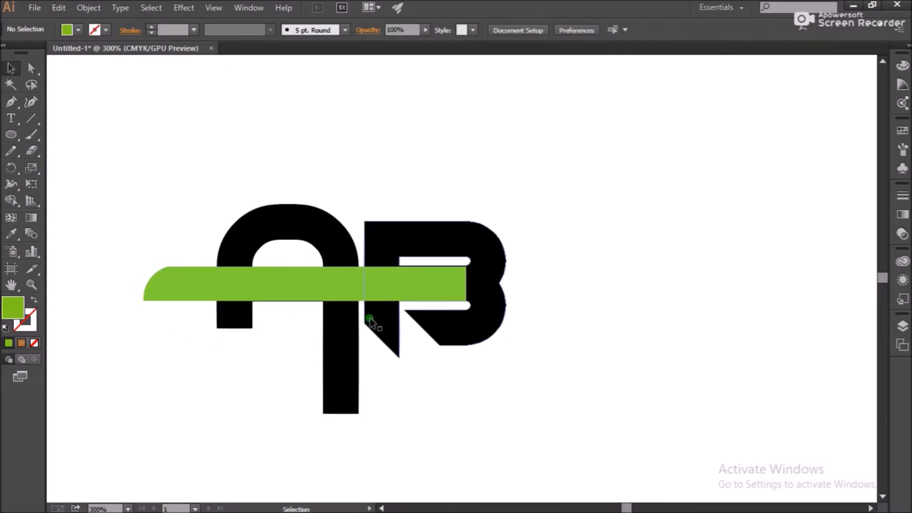
click(280, 285)
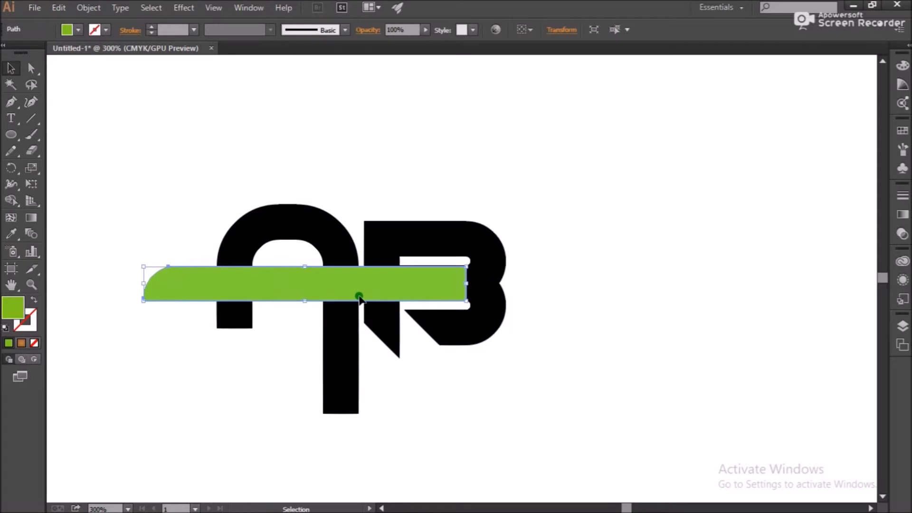
shift+click(334, 250)
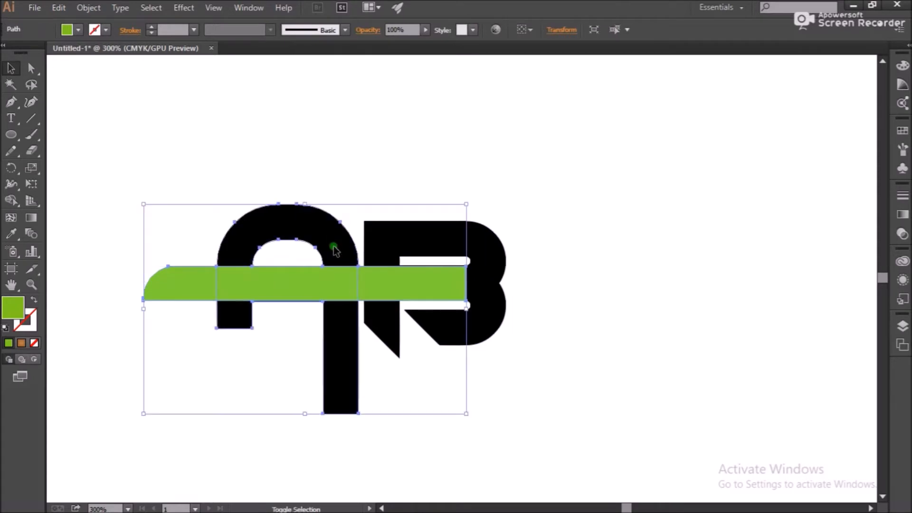
shift+click(486, 248)
click(91, 10)
mouse_move(164, 286)
click(351, 327)
double_click(580, 226)
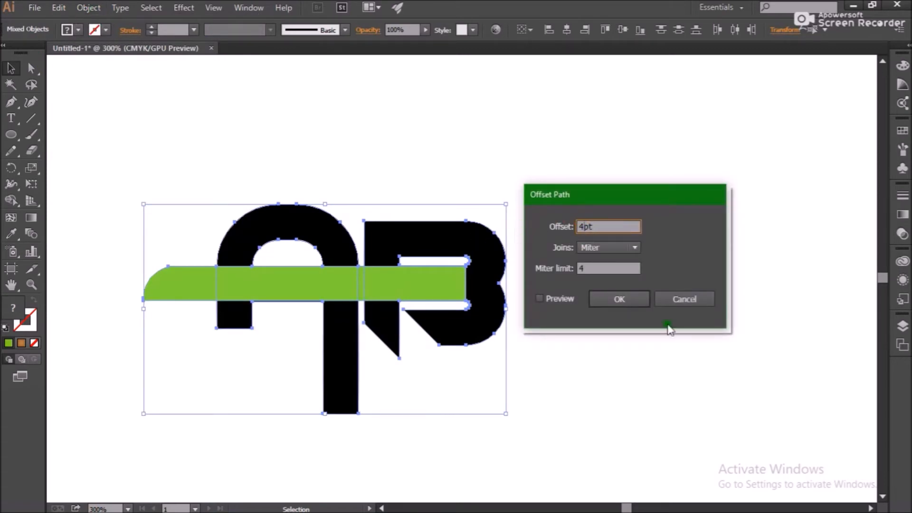
click(546, 299)
click(546, 299)
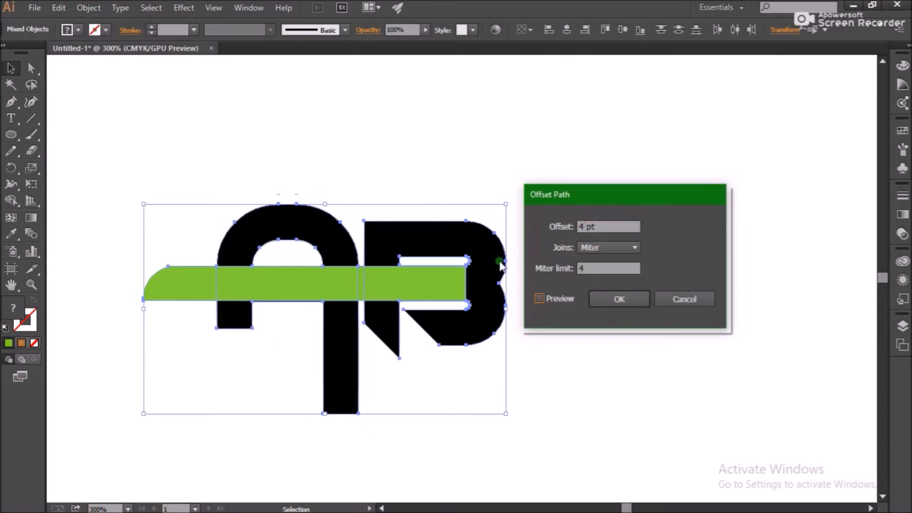
key(Escape)
- Create a 3 pt Offset Path copy around the green bar only, with mitered joins
click(379, 278)
click(88, 7)
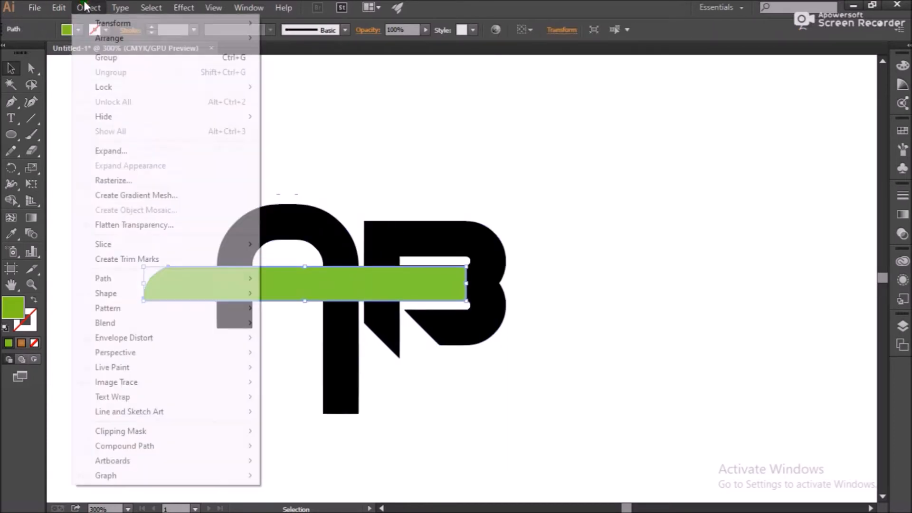
mouse_move(103, 278)
click(362, 324)
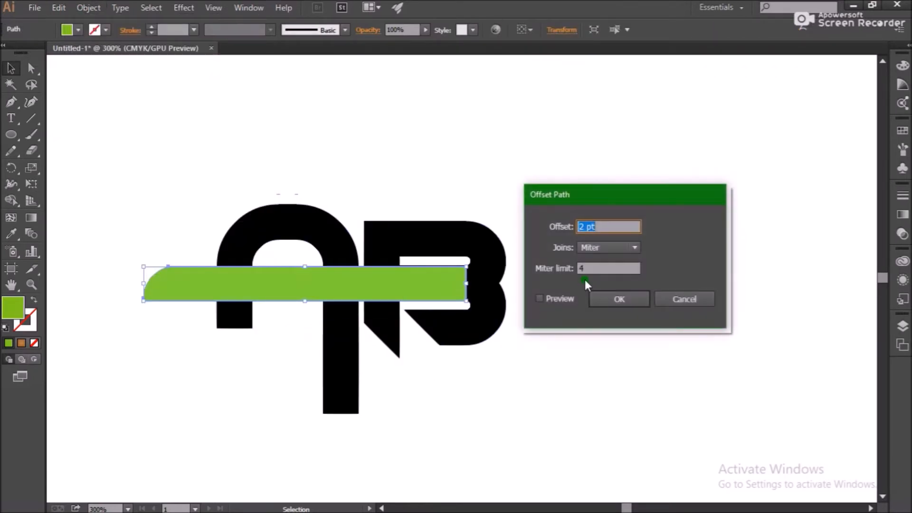
drag(587, 227, 510, 217)
click(546, 300)
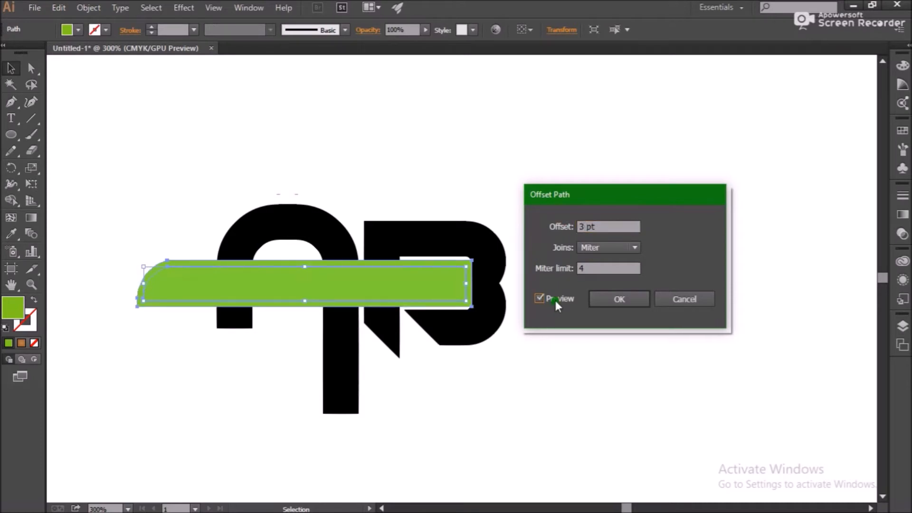
click(617, 297)
click(391, 208)
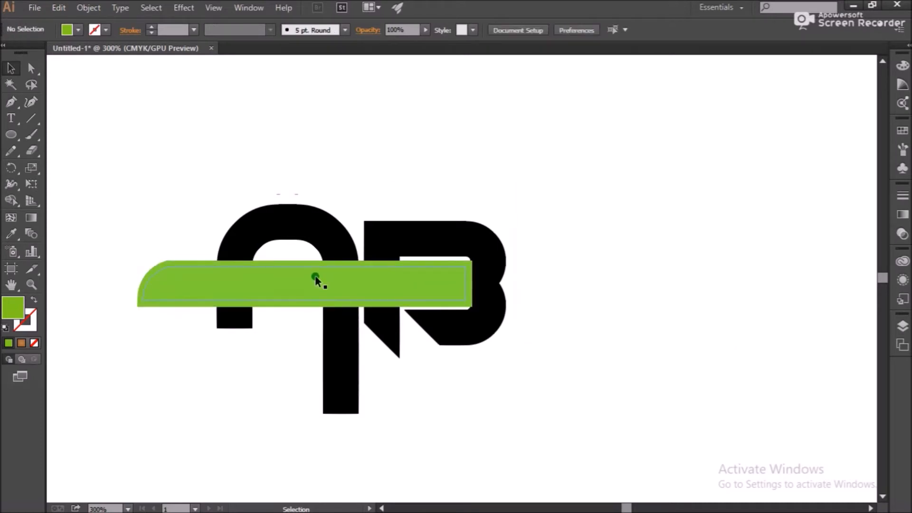
- Cut the A and B where the offset bar outline overlaps them using the Shape Builder, leaving a gap around the bar
click(138, 307)
shift+click(310, 223)
shift+click(421, 236)
click(22, 201)
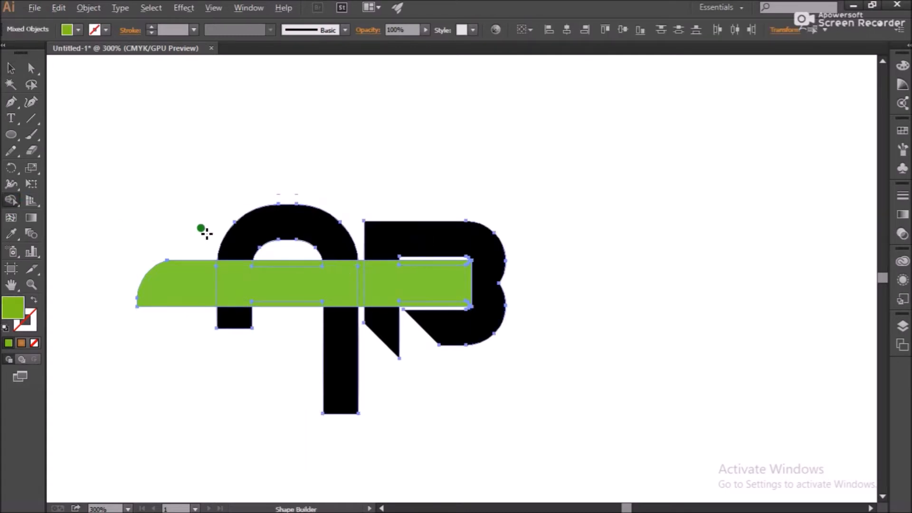
click(262, 268)
click(418, 278)
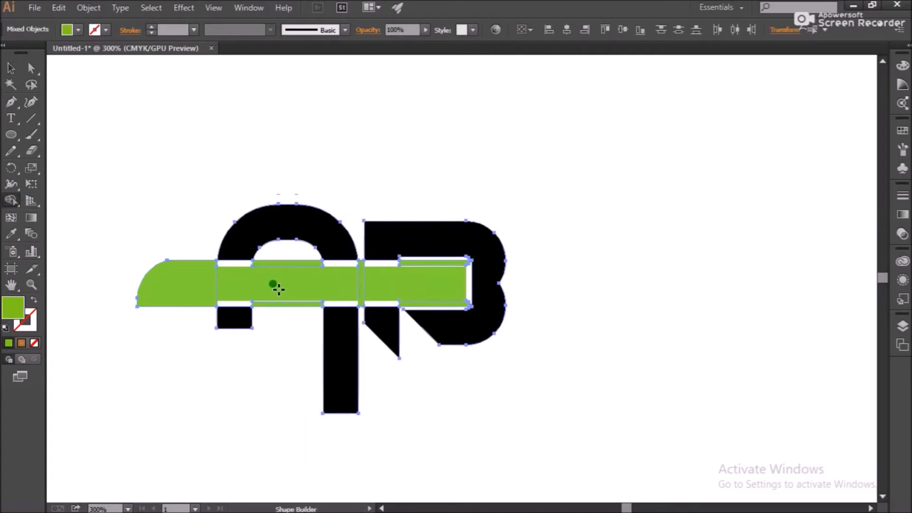
click(11, 69)
click(269, 163)
- Delete the leftover green offset pieces around the bar, between the letter strokes and inside the B
click(139, 304)
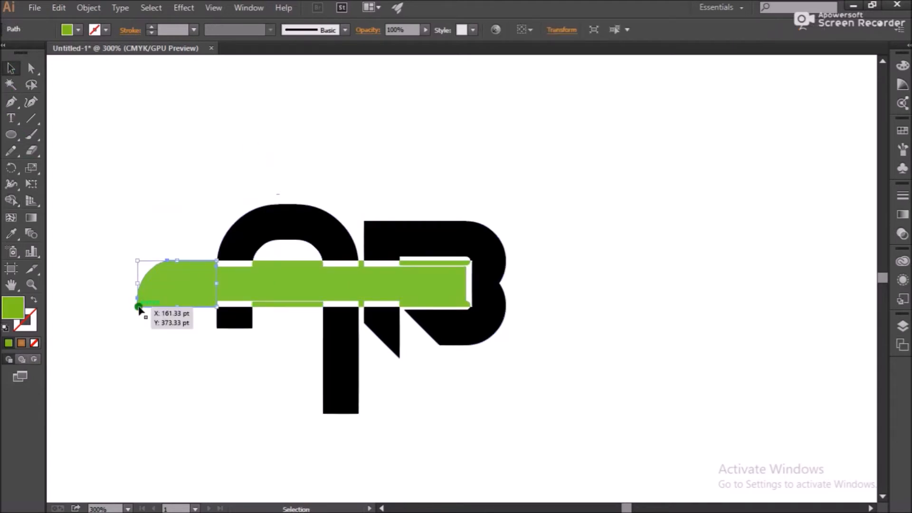
key(Delete)
key(Delete)
click(285, 264)
key(Delete)
click(361, 304)
key(Delete)
click(437, 307)
key(Delete)
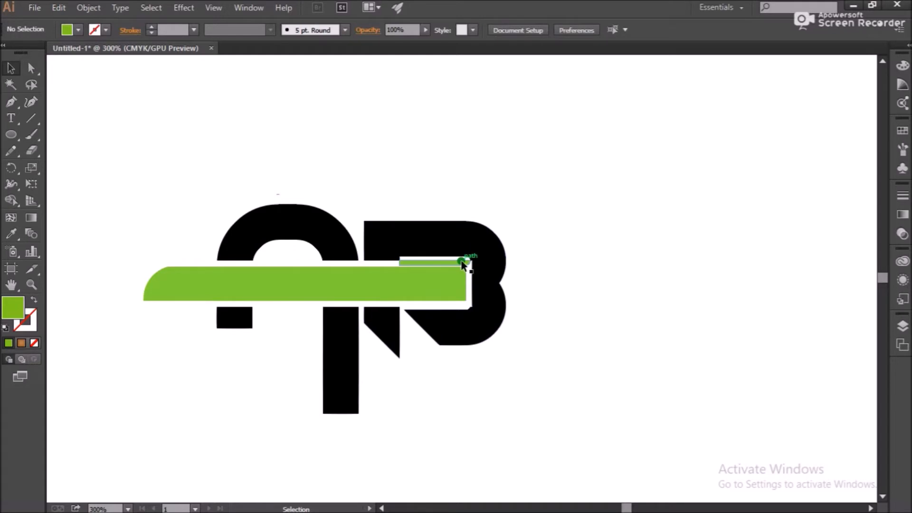
click(465, 279)
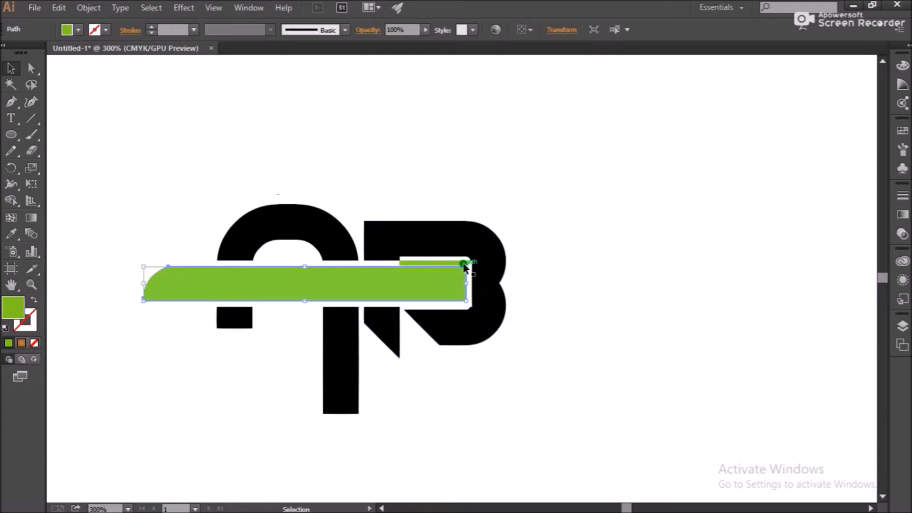
click(463, 263)
key(Delete)
- Stretch the right end of the green bar until it meets the inner edge of the B's bowls
click(448, 290)
drag(466, 283, 477, 285)
click(559, 254)
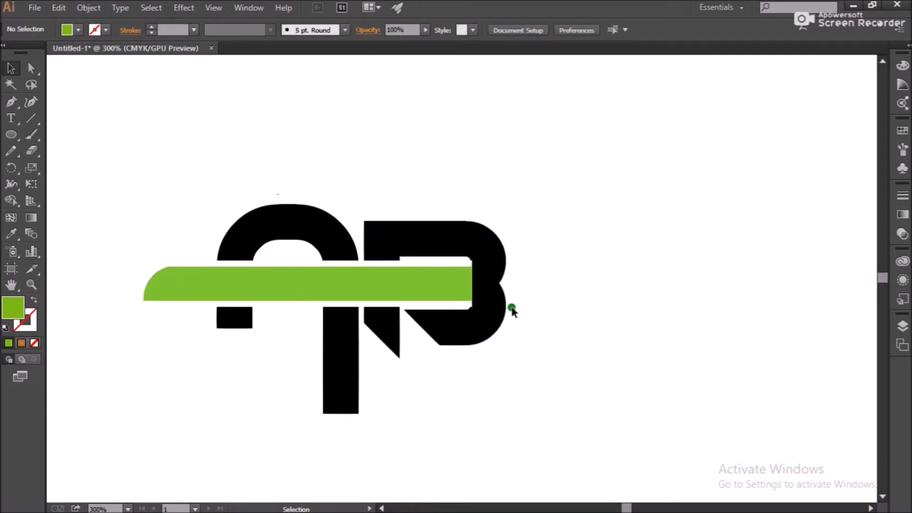
- Merge the green bar with the B using the Shape Builder and fill the B's detached foot with the same green
click(443, 285)
shift+click(494, 233)
key(shift+m)
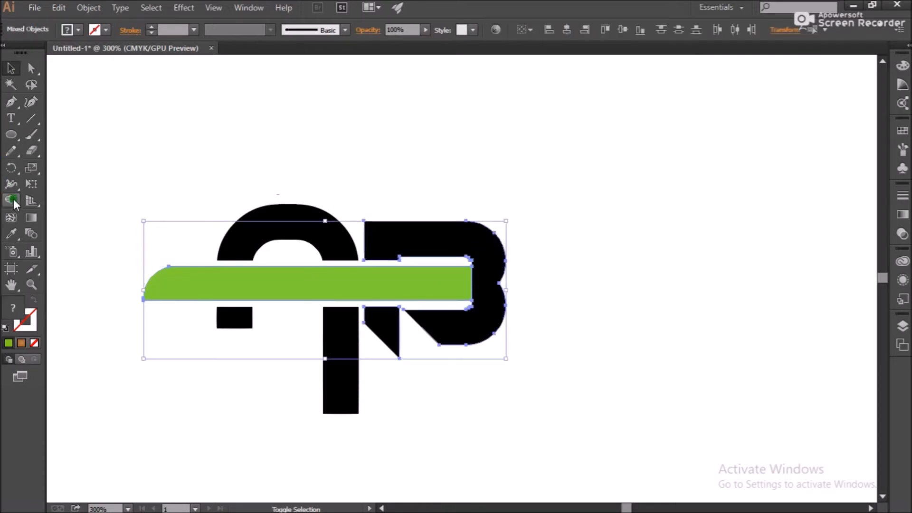
mouse_move(503, 278)
mouse_down()
mouse_move(452, 283)
mouse_move(435, 297)
mouse_up()
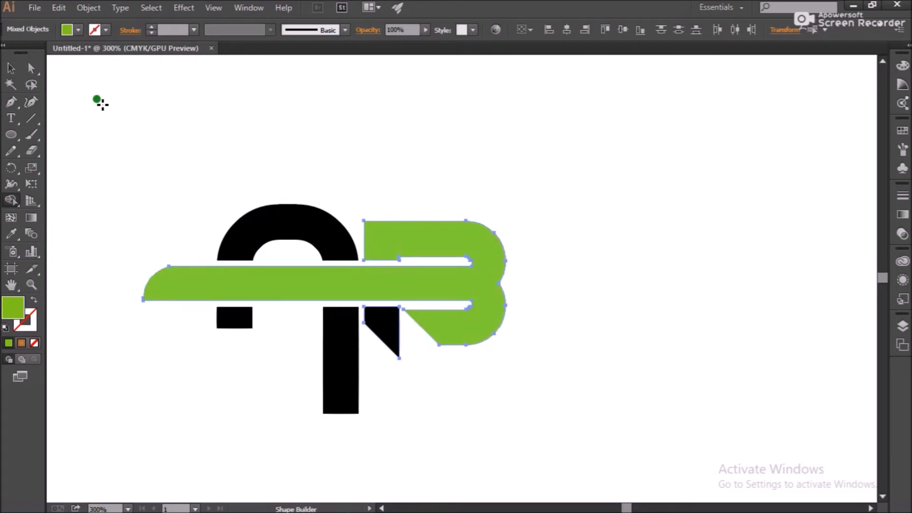
click(389, 327)
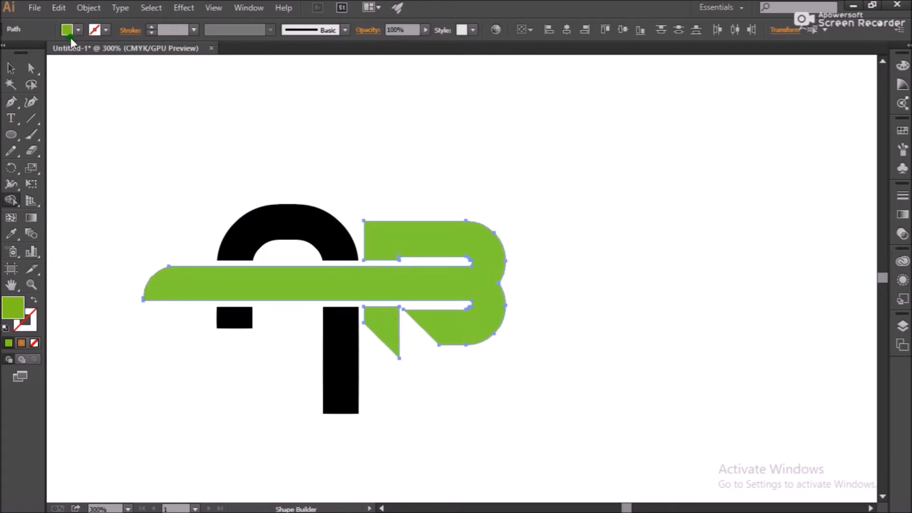
- Delete the B's detached pointed foot below the green bar
click(11, 67)
click(690, 270)
click(392, 349)
key(Delete)
click(446, 332)
click(620, 311)
click(458, 236)
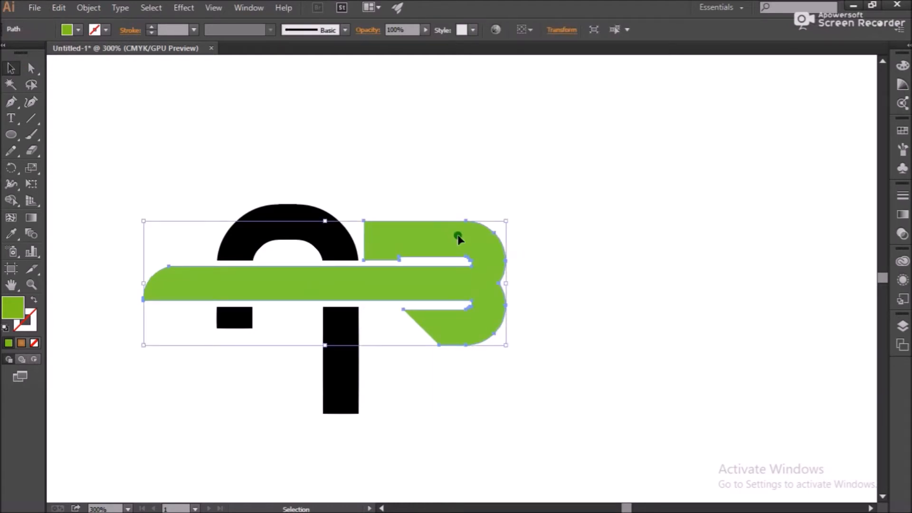
click(375, 395)
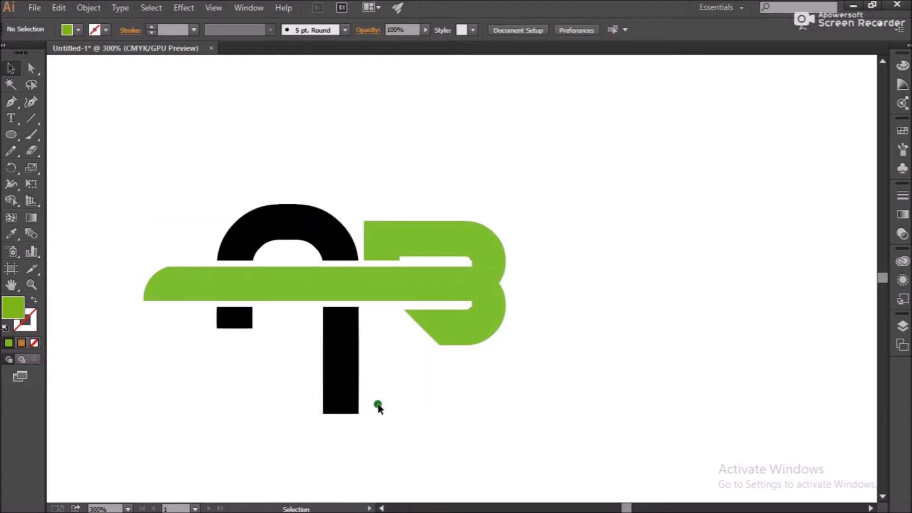
- Draw a circle over the lower end of the A's long right leg, touching the leg's right edge
click(346, 397)
click(11, 134)
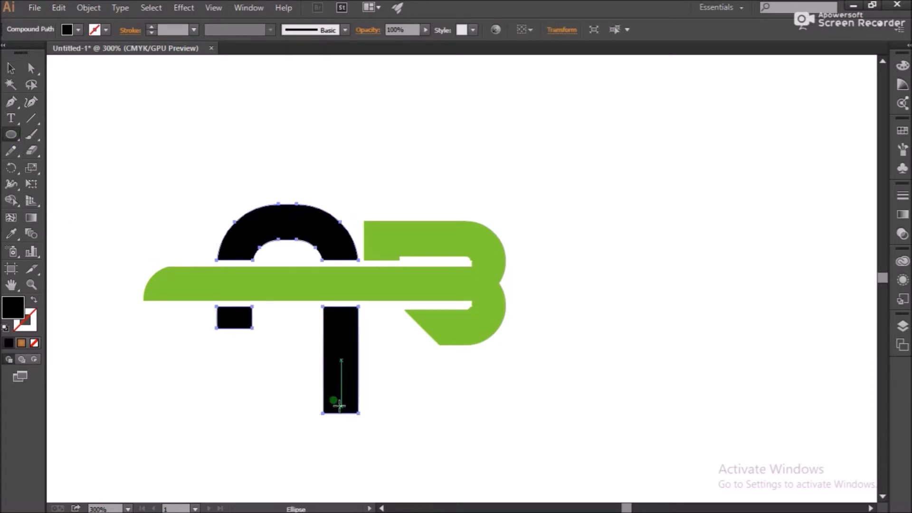
drag(357, 412, 312, 372)
key(v)
drag(347, 404, 354, 408)
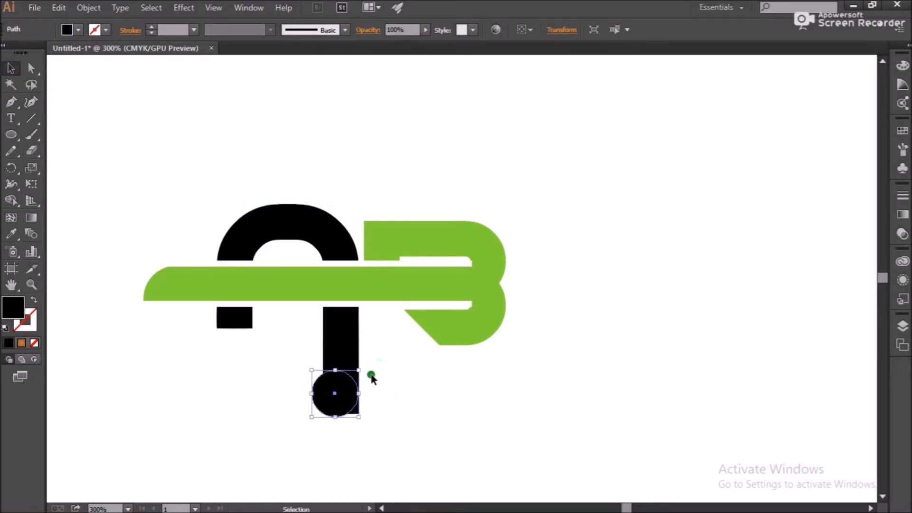
- Try to trim the lower-right corner of the A's long leg with the Shape Builder and remove the circle, and undo it
shift+click(347, 352)
click(12, 199)
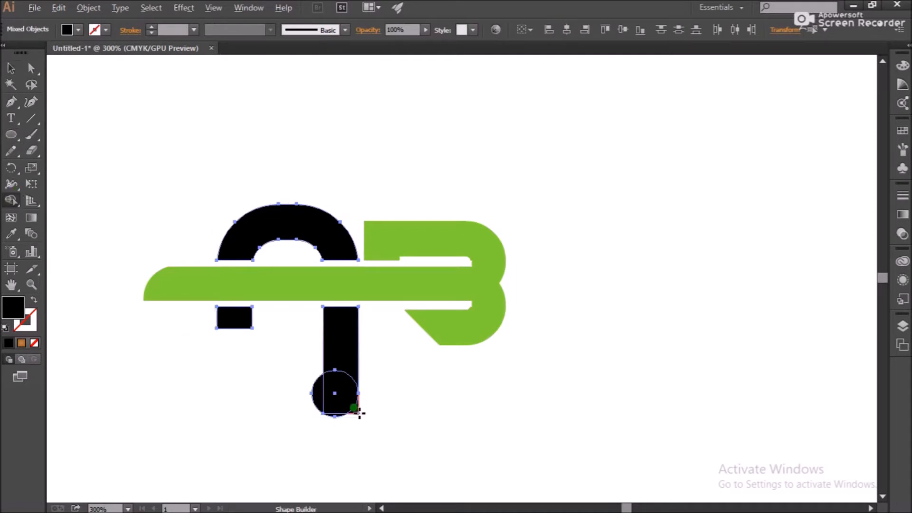
key(v)
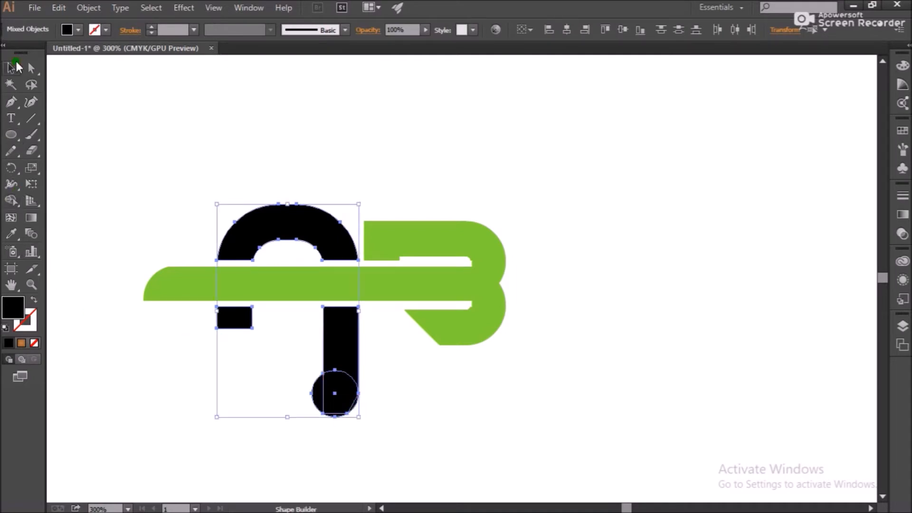
click(352, 437)
click(317, 393)
key(Delete)
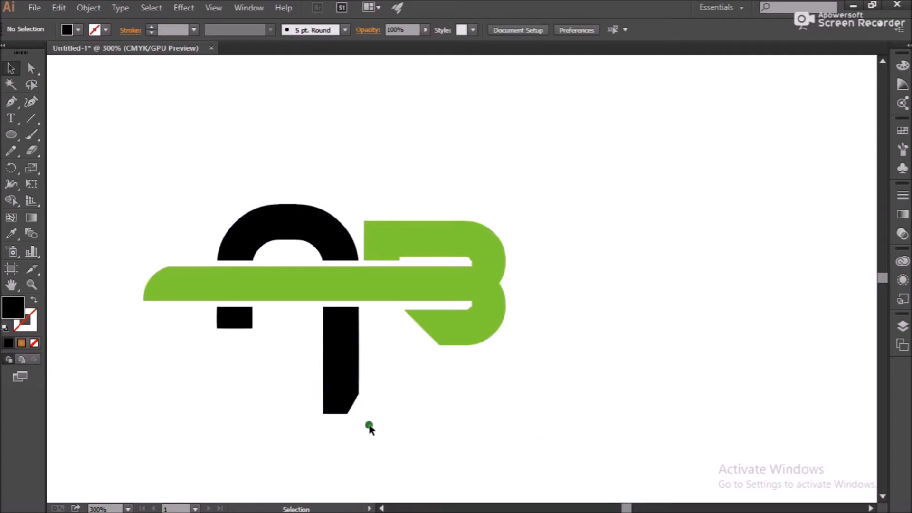
key(ctrl+z)
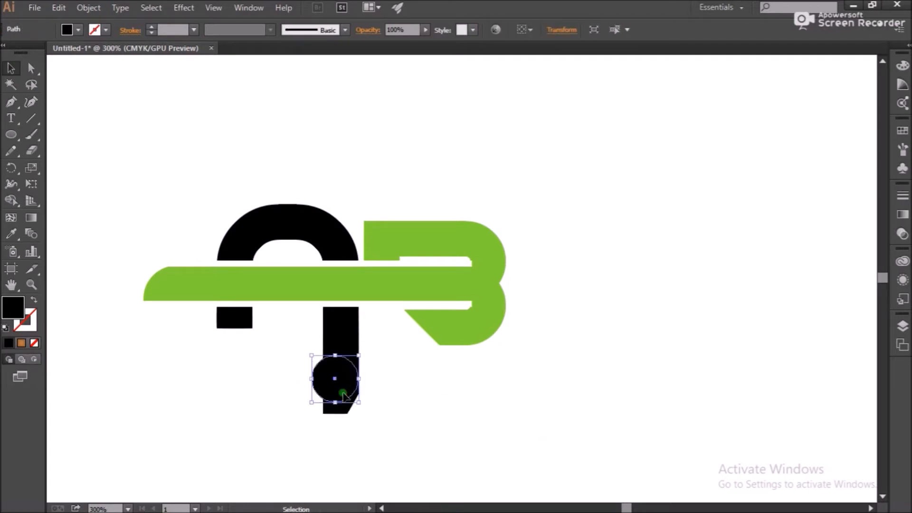
key(ctrl+z)
- Try to subtract the region inside the circle from the A's long leg with the Shape Builder, and undo it
click(333, 395)
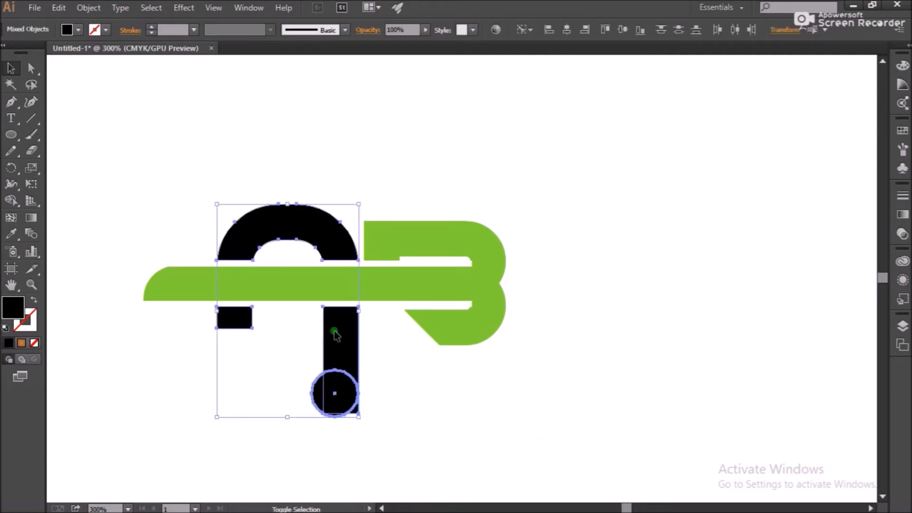
shift+click(335, 329)
click(11, 199)
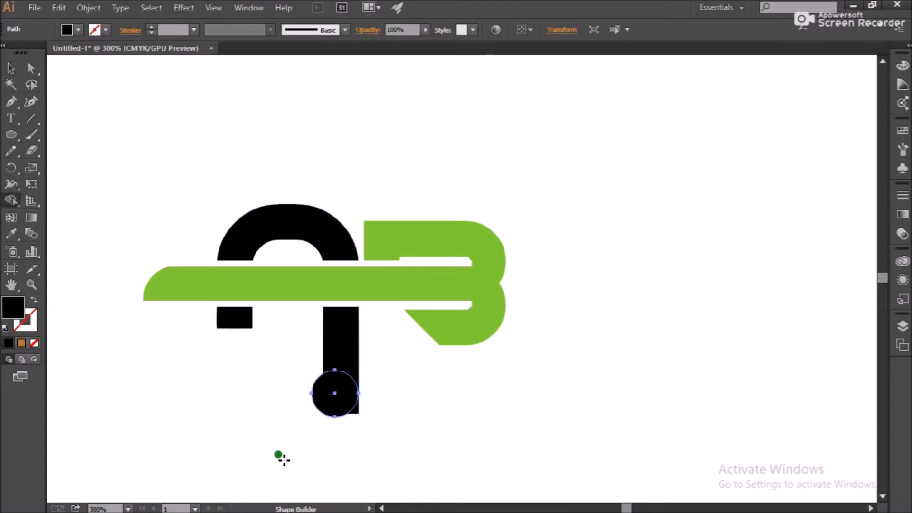
alt+click(354, 398)
key(ctrl+z)
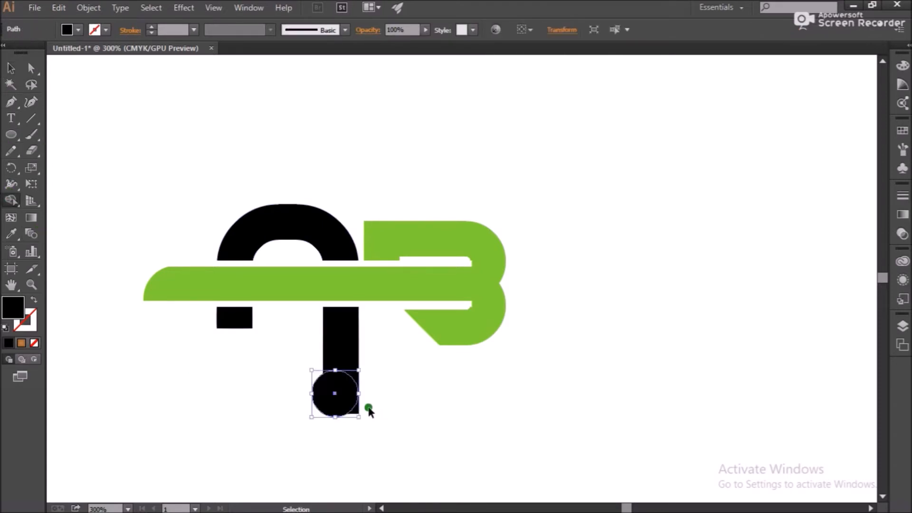
- Try to round the lower-right corner of the A's long leg along the circle with the Shape Builder, and undo the cut
key(v)
shift+click(349, 335)
click(11, 199)
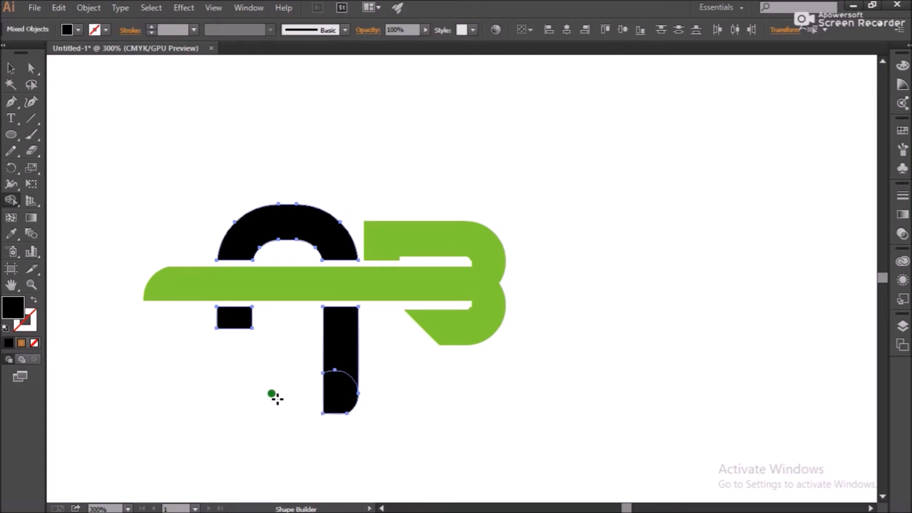
click(10, 68)
click(543, 427)
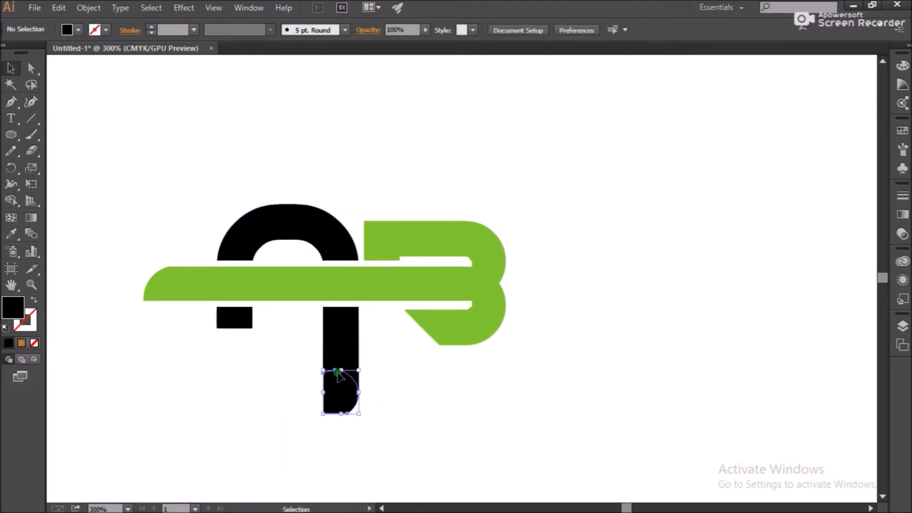
click(336, 386)
key(a)
key(ctrl+z)
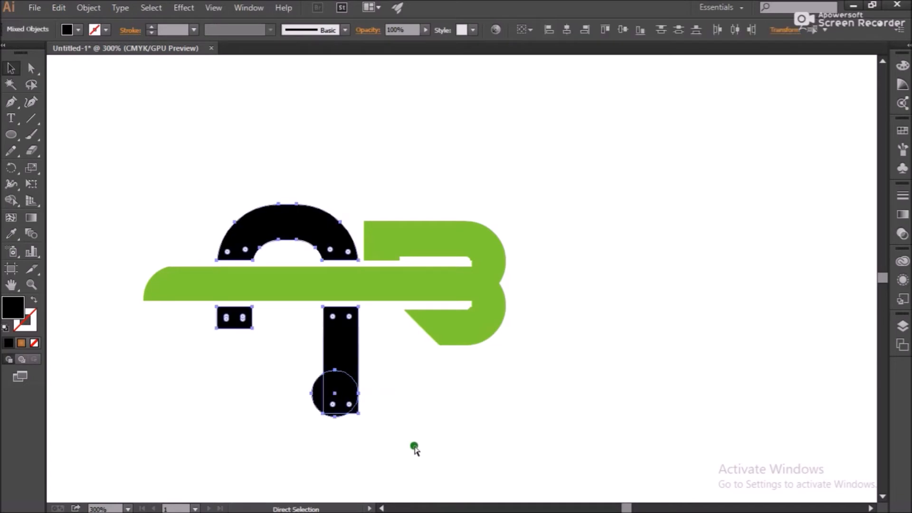
- Enlarge the circle and shift it right so it touches the left and bottom edges of the A's long leg
click(380, 442)
click(345, 401)
drag(338, 400, 364, 393)
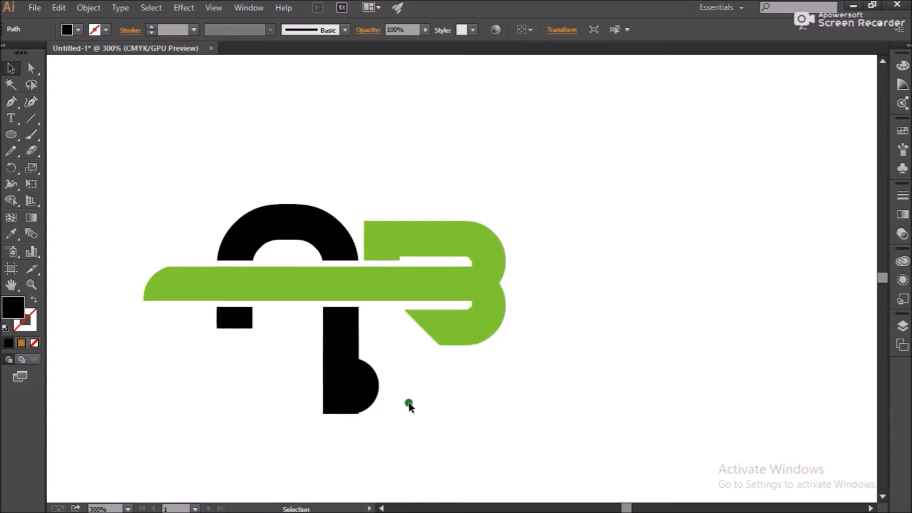
- Trim the lower-left corner of the A's long leg along the circle with the Shape Builder and delete the circle
shift+click(334, 338)
key(shift+m)
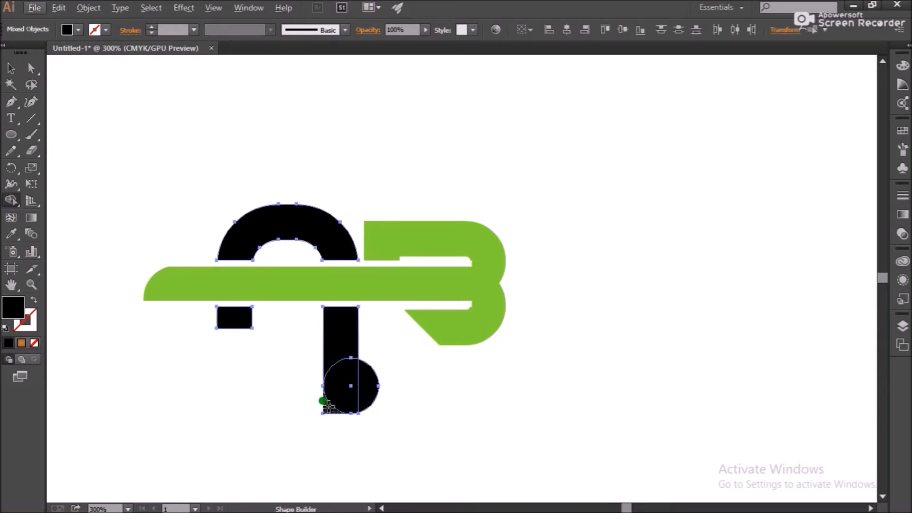
click(10, 67)
click(387, 382)
click(378, 397)
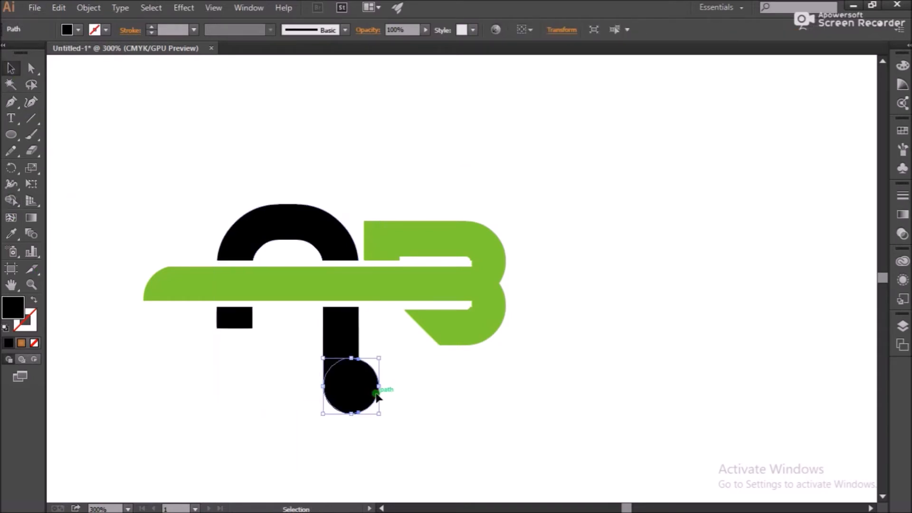
key(Delete)
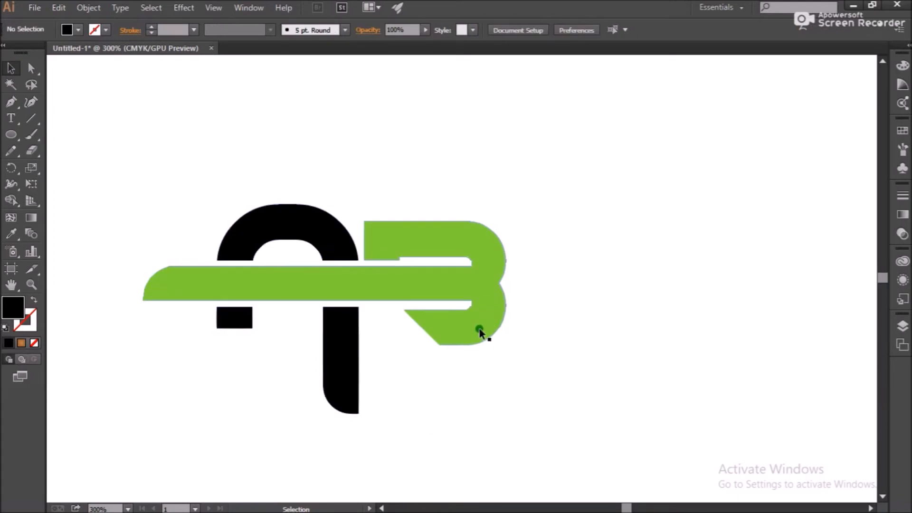
click(480, 332)
click(437, 402)
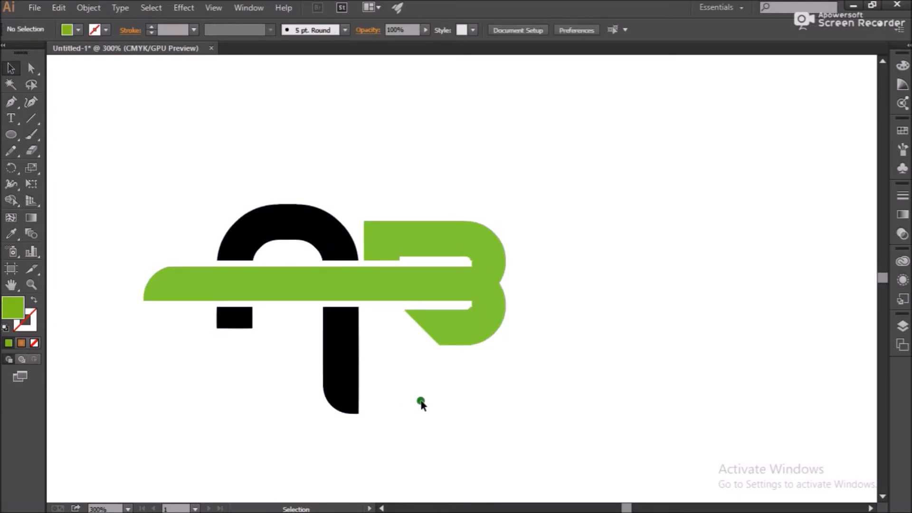
click(342, 366)
click(716, 306)
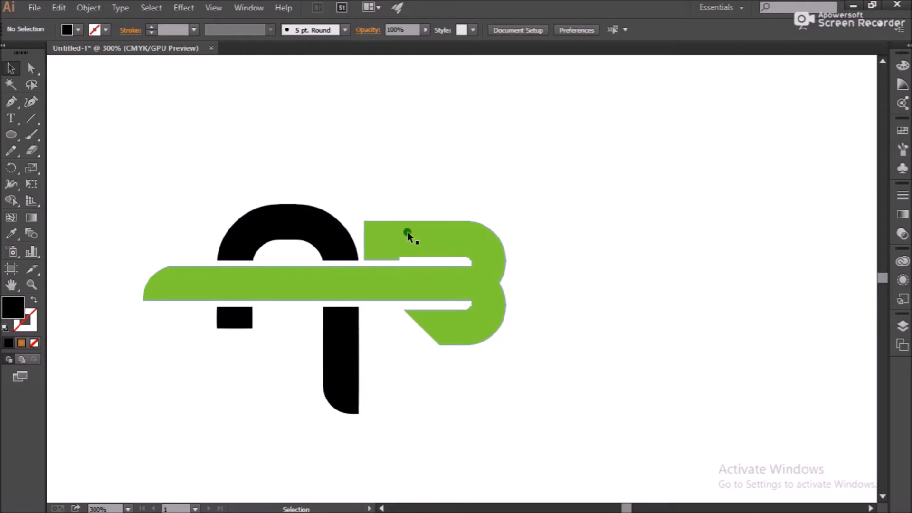
- Create an outward offset path of 6 pt with miter joins around the green B-and-bar shape
click(407, 233)
click(88, 8)
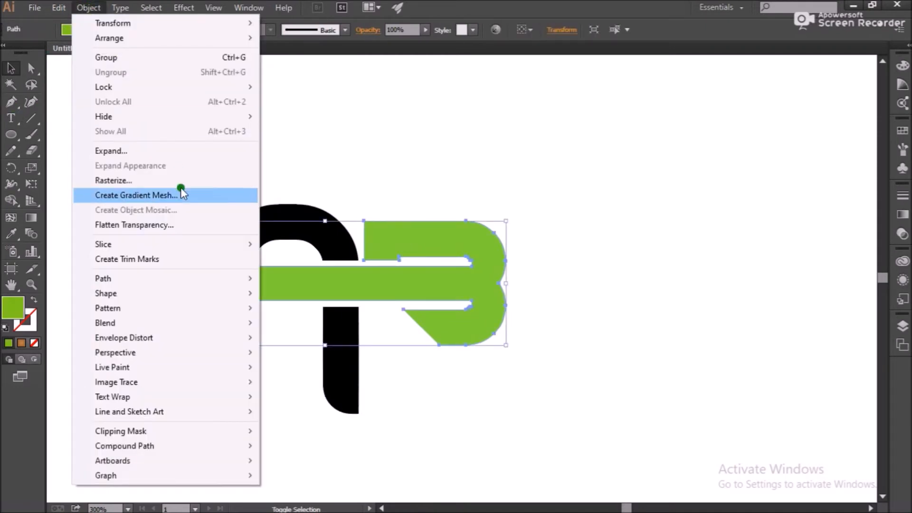
mouse_move(167, 284)
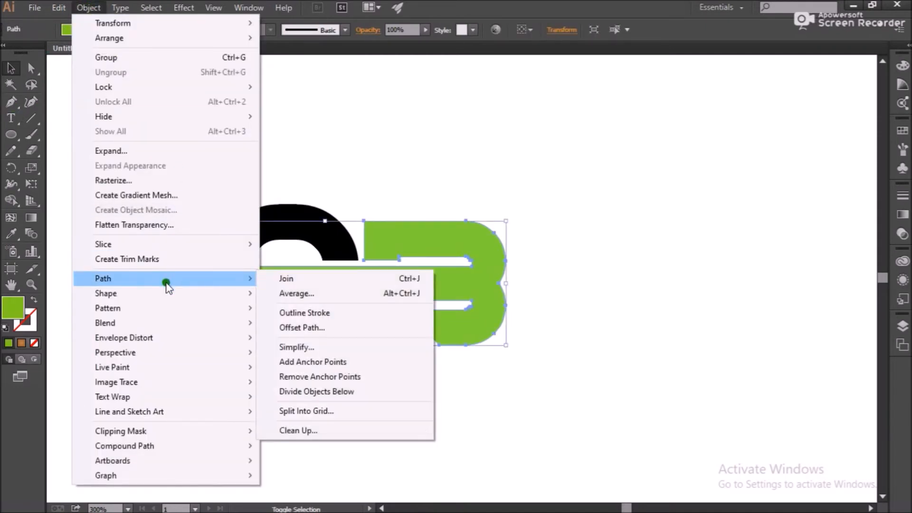
click(306, 330)
click(560, 298)
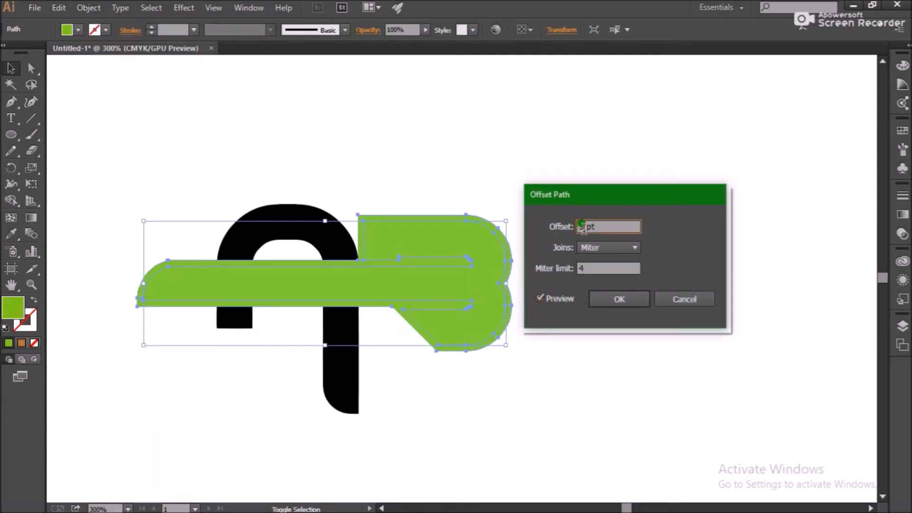
text(12)
click(551, 299)
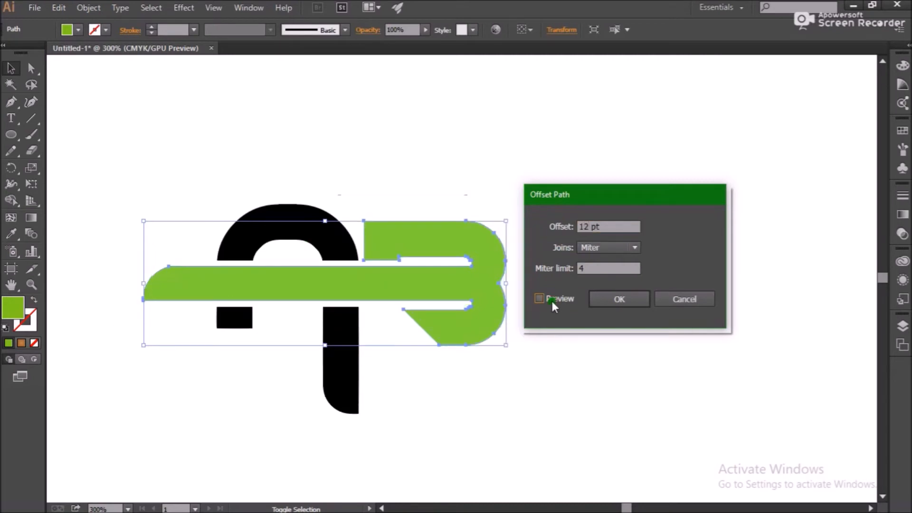
click(551, 299)
click(551, 298)
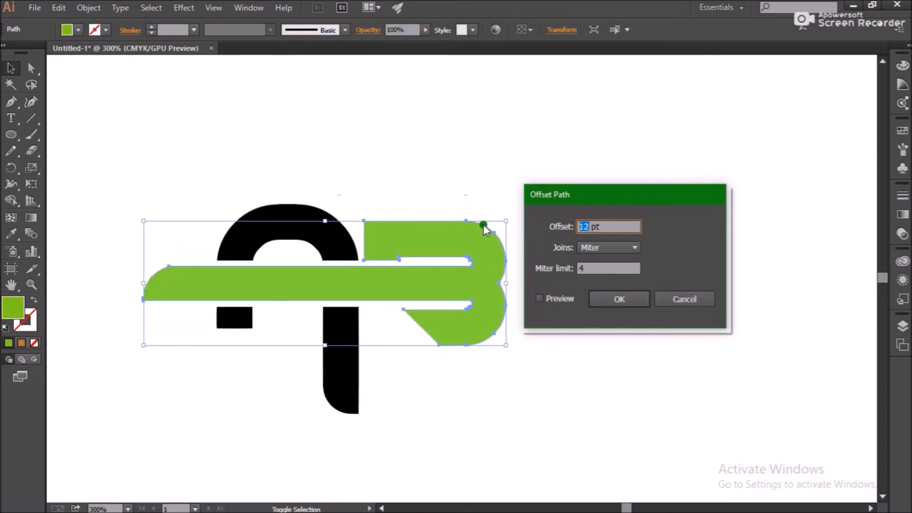
click(562, 298)
click(562, 300)
click(619, 299)
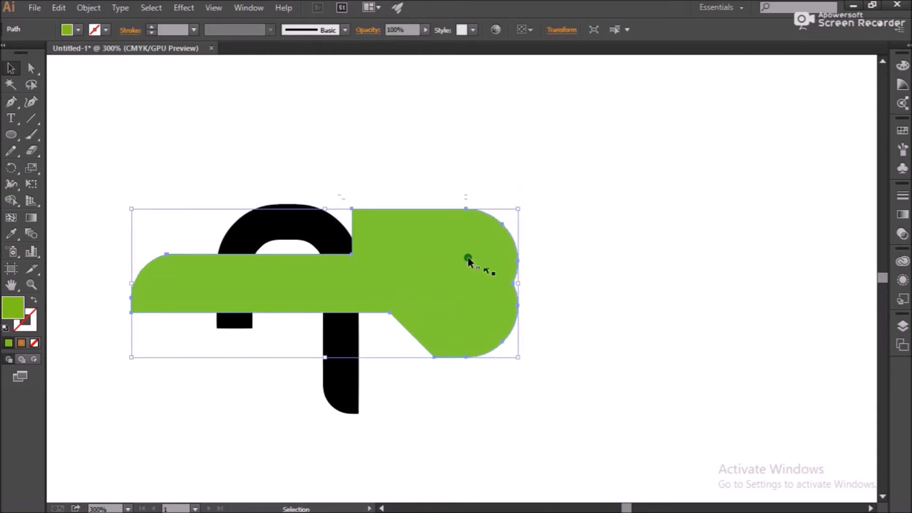
- Fill the outer offset shape with blue
click(901, 134)
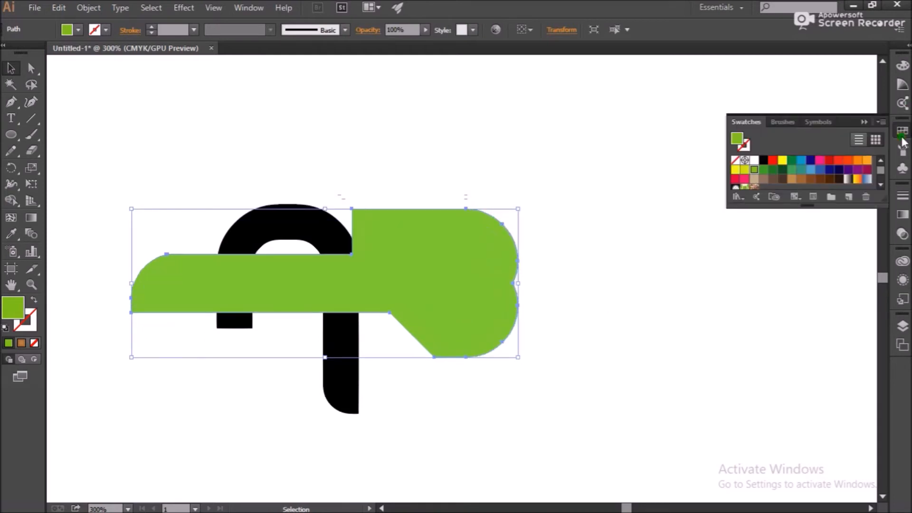
click(799, 165)
click(643, 203)
- Create a second offset path of 2 pt around the original green B-and-bar shape
click(395, 249)
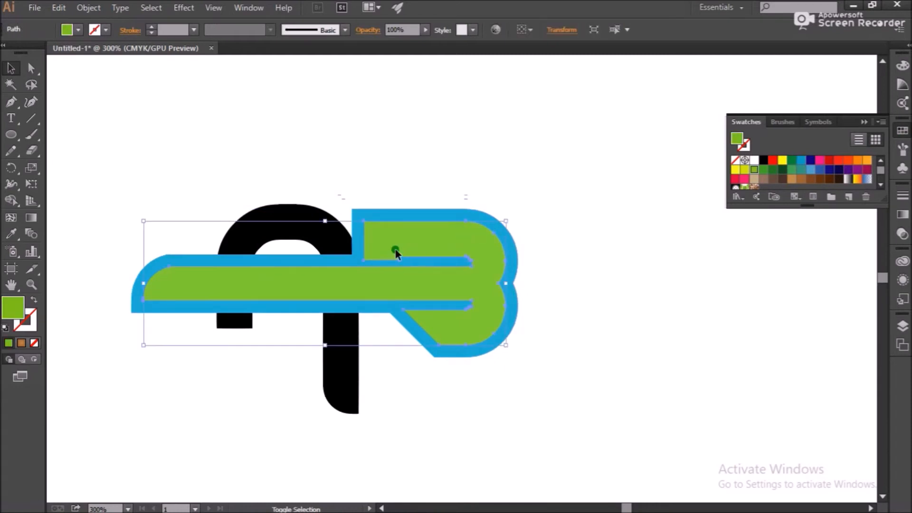
click(88, 7)
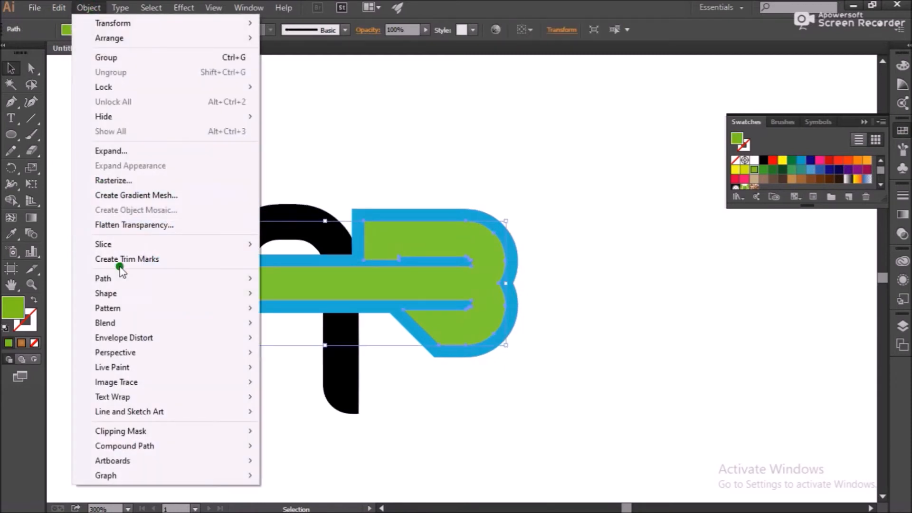
mouse_move(121, 278)
click(299, 327)
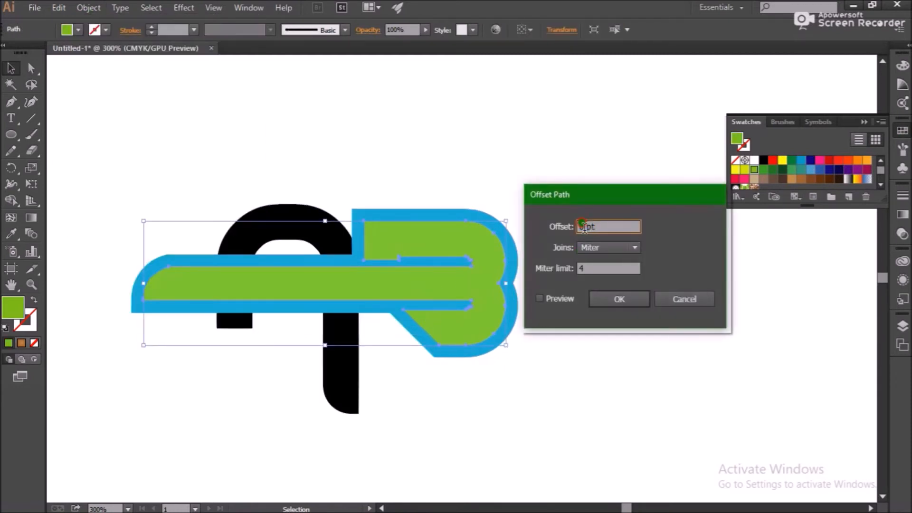
click(562, 300)
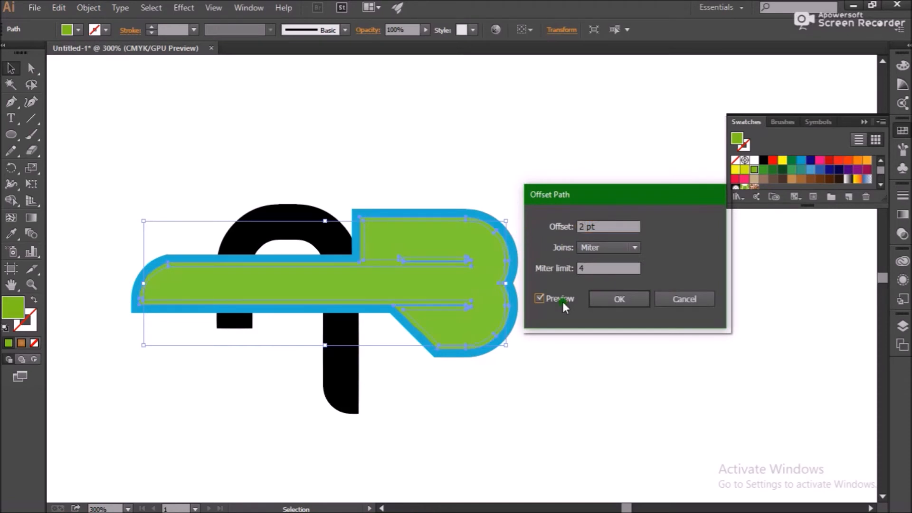
click(608, 300)
click(564, 198)
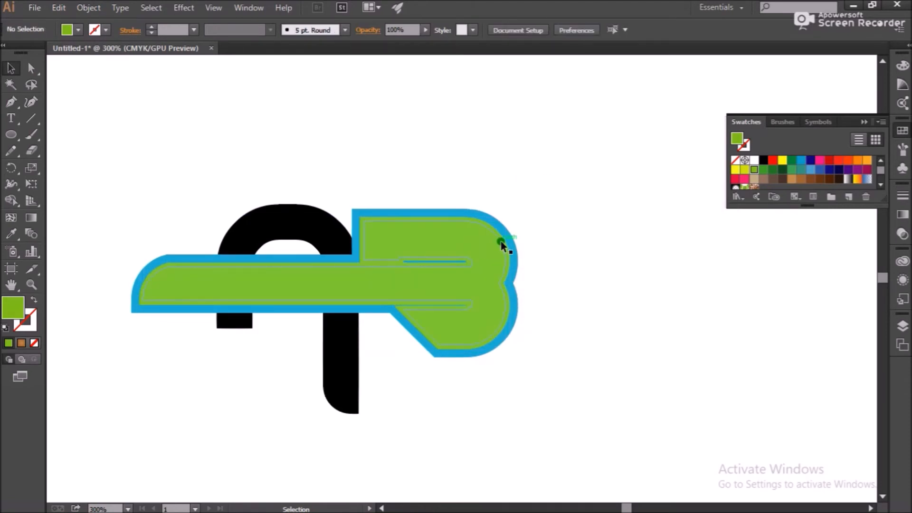
- Draw a vertical line up from the B offset's upper-left corner and a horizontal line about 53 pt long outward from its right notch
key(p)
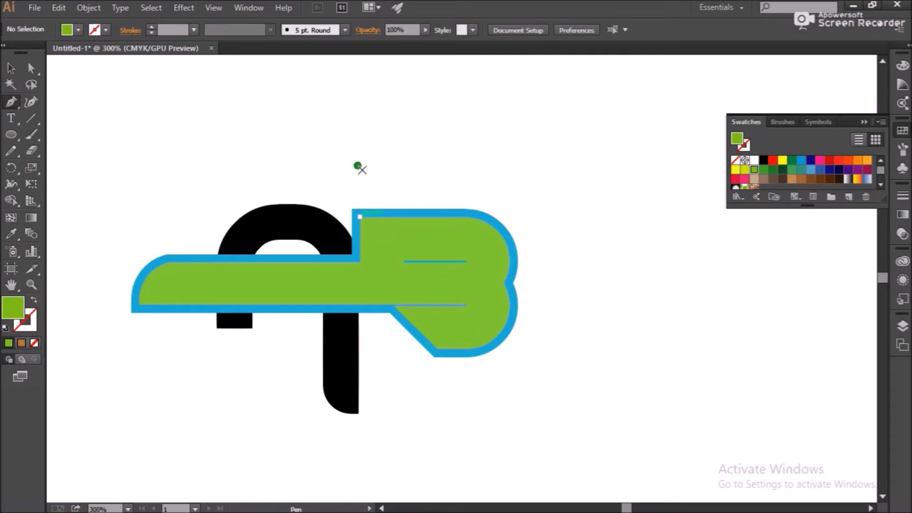
click(504, 283)
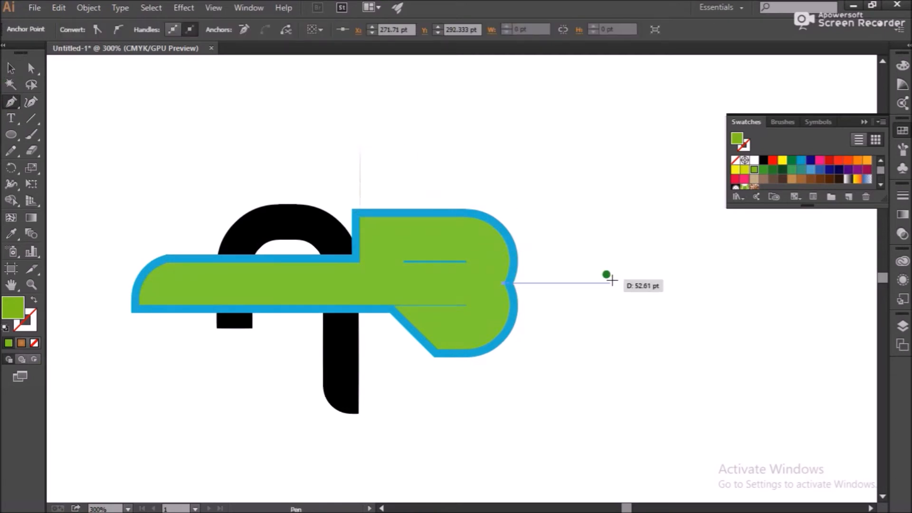
click(611, 281)
- Try to cut the blue offset shape using the original green shape with the Shape Builder, and undo it
click(11, 68)
click(479, 241)
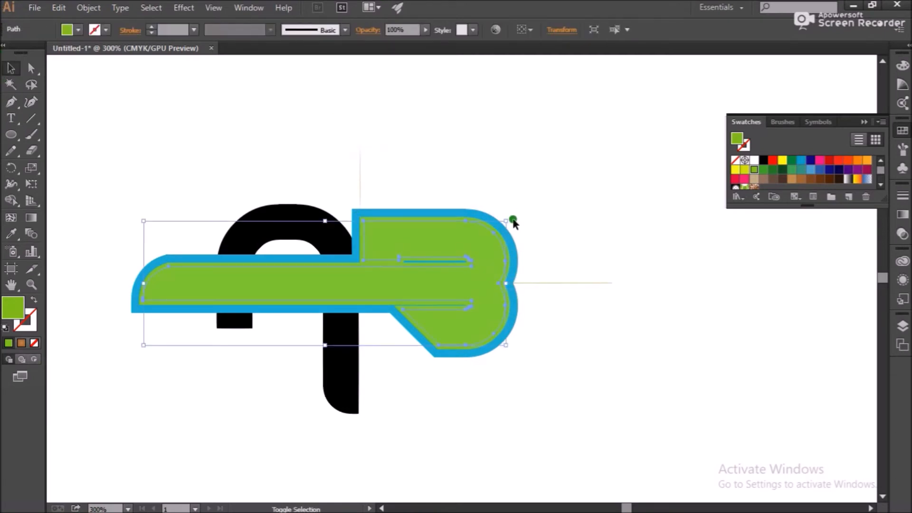
shift+click(509, 240)
click(13, 197)
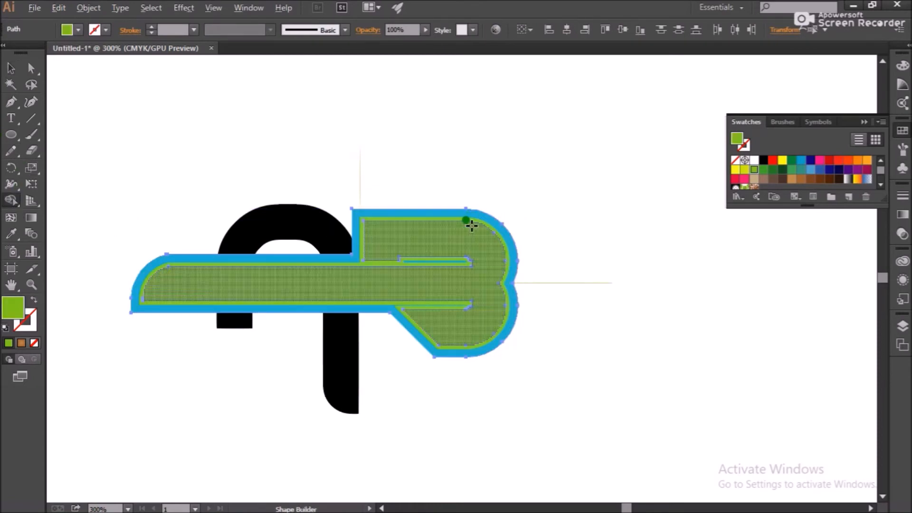
click(362, 243)
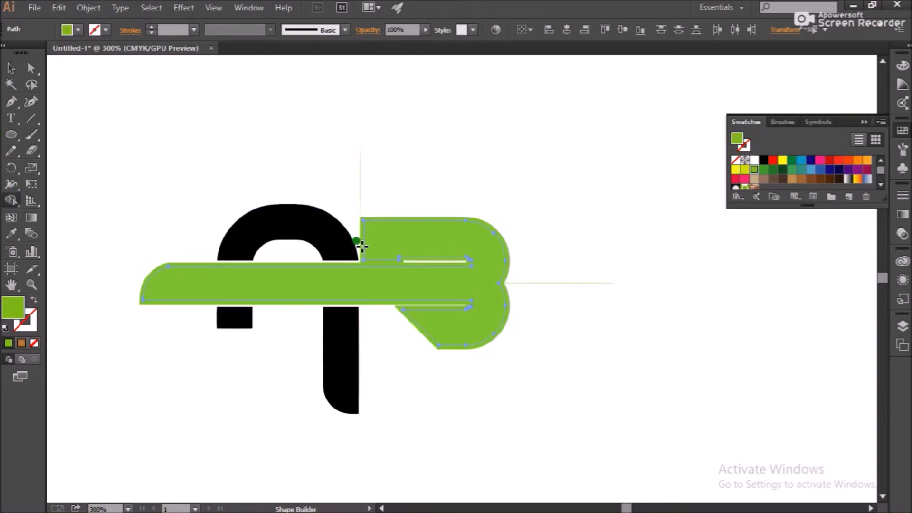
key(v)
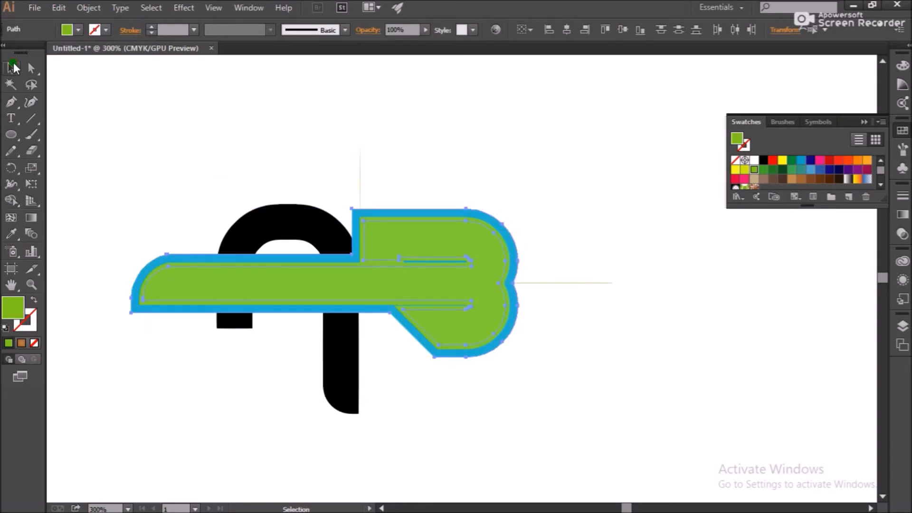
- Subtract the 2 pt offset from the blue shape with the Shape Builder, leaving a blue outline separated from the green letter
click(580, 230)
click(502, 233)
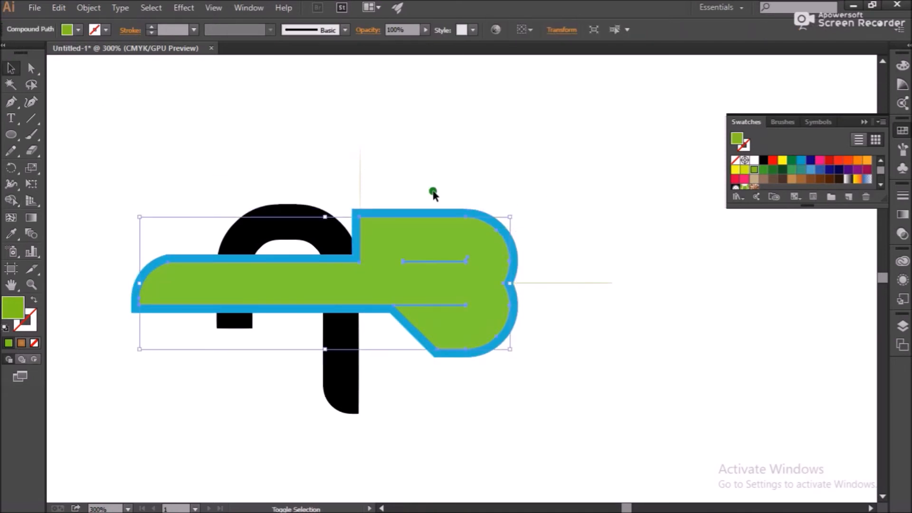
shift+click(430, 212)
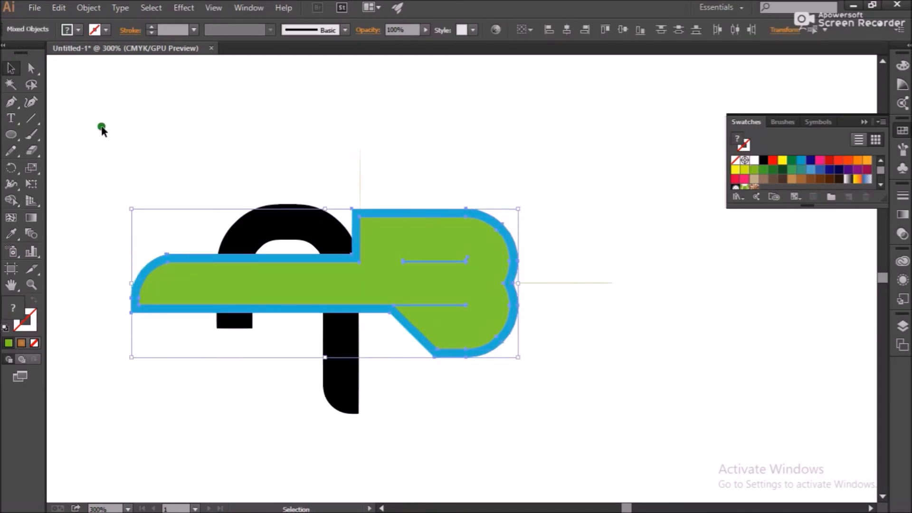
click(12, 200)
click(11, 68)
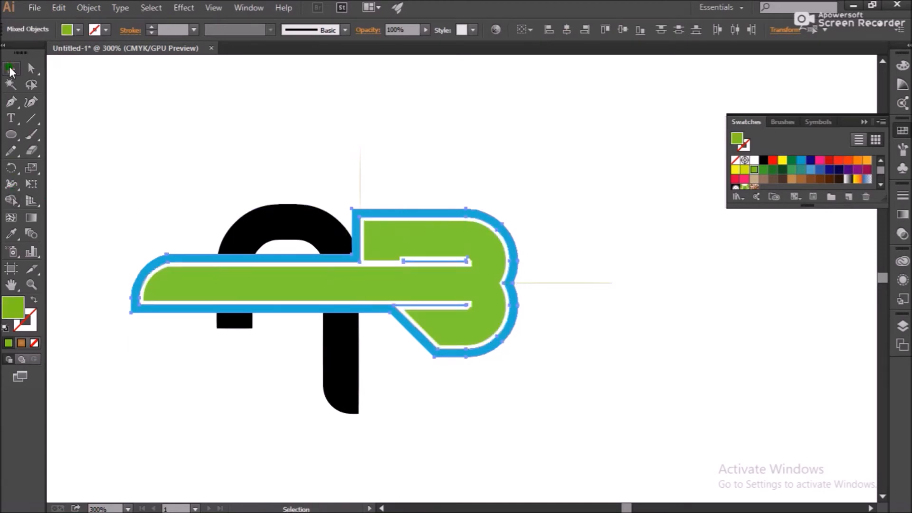
click(161, 174)
click(159, 308)
click(616, 230)
- Split the blue outline at the two pen lines with the Shape Builder and remove its left and lower portions
click(516, 250)
shift+click(360, 158)
shift+click(576, 284)
click(13, 200)
mouse_move(238, 317)
mouse_down()
mouse_move(255, 309)
mouse_move(411, 329)
mouse_up()
key(v)
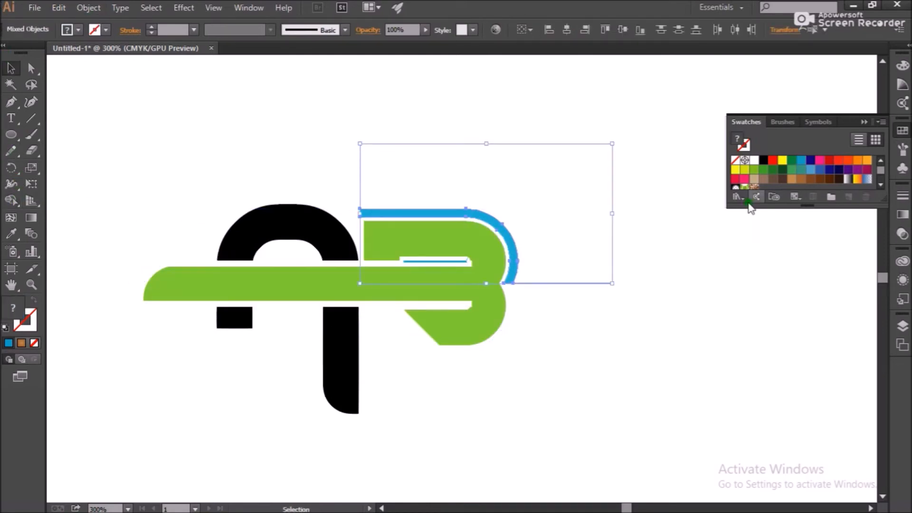
- Delete the leftover pen lines and the thin blue strip inside the B's upper slot
drag(606, 326, 557, 240)
key(Delete)
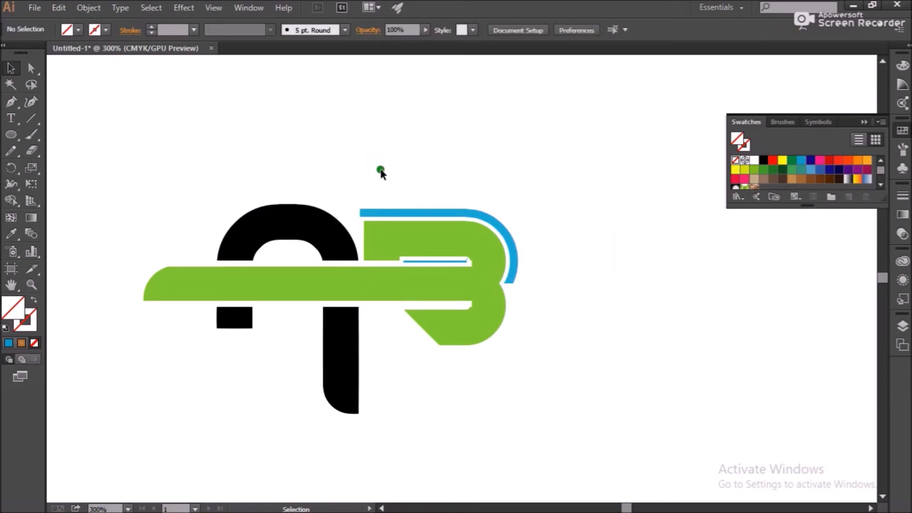
click(439, 262)
key(Delete)
scroll(629, 195, down, 1)
click(870, 123)
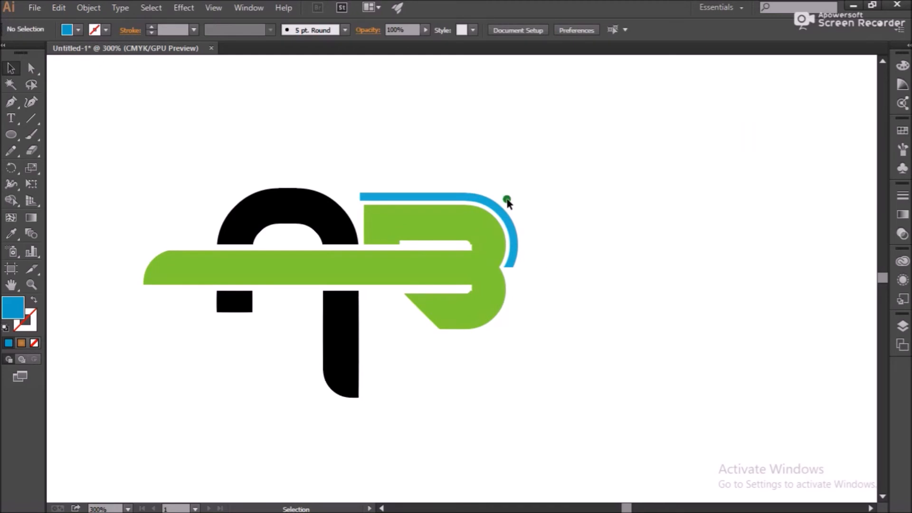
- Draw a circle over the A's short leg, touching the leg's right and bottom edges
scroll(495, 271, down, 1)
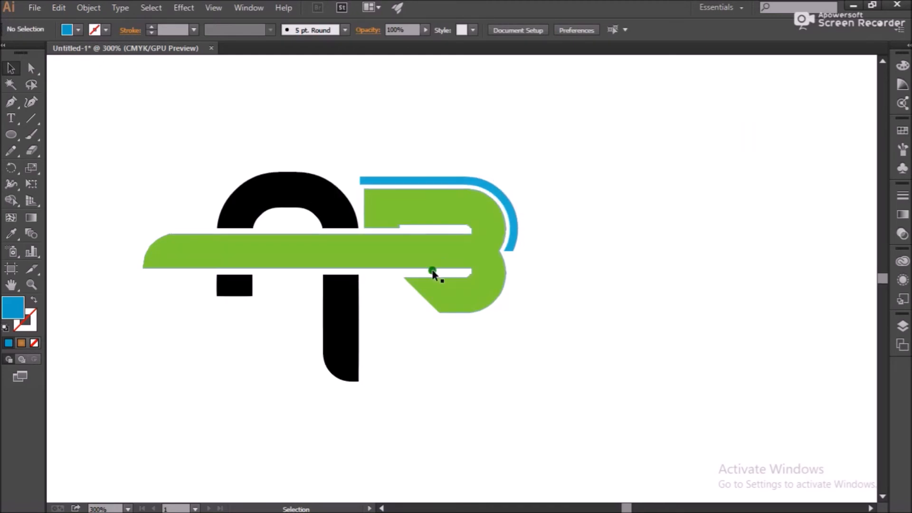
click(227, 288)
key(l)
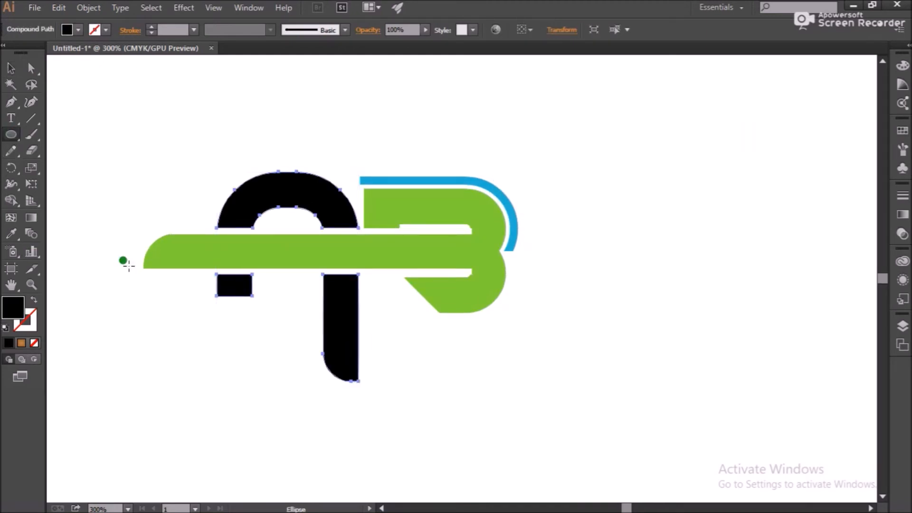
mouse_move(176, 304)
mouse_down()
mouse_move(231, 358)
mouse_move(234, 287)
mouse_up()
click(11, 69)
click(272, 308)
click(238, 287)
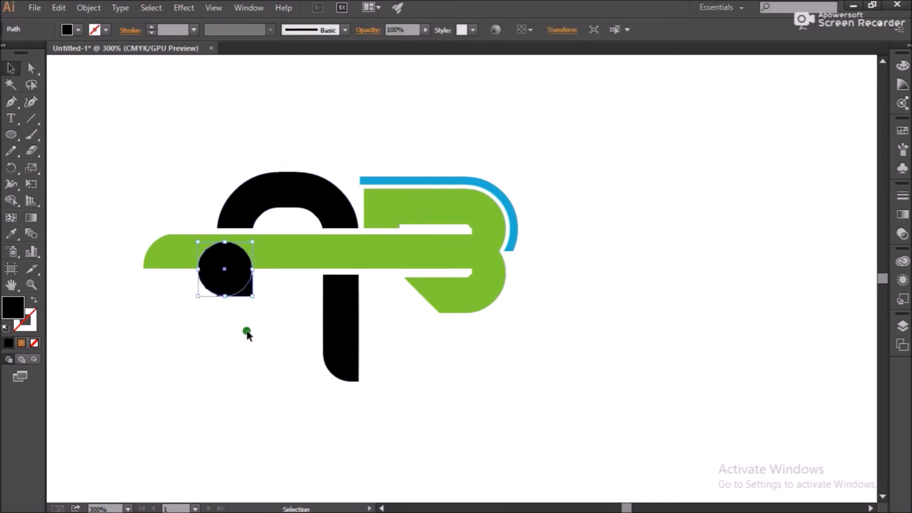
key(Left)
key(Right)
click(262, 308)
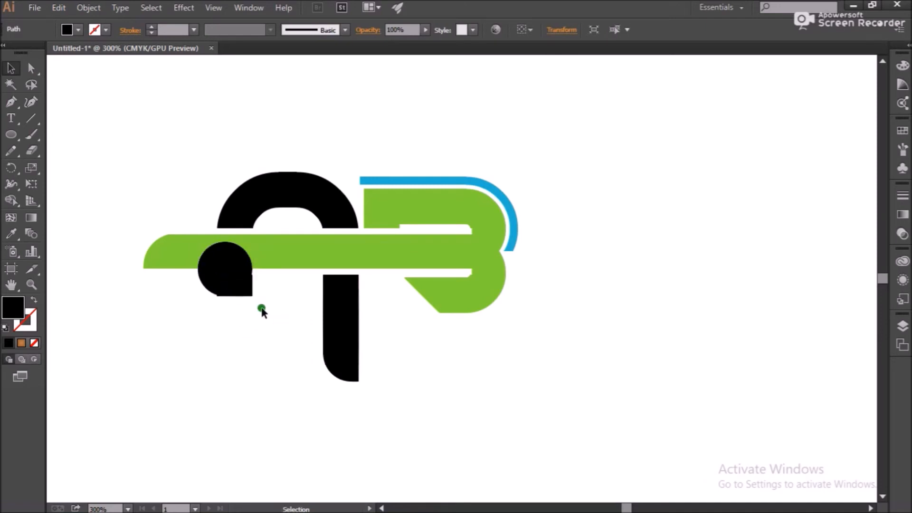
- Trim the lower-right corner of the A's short leg along the circle with the Shape Builder and delete the circle
drag(262, 308, 255, 295)
shift+click(199, 285)
click(30, 218)
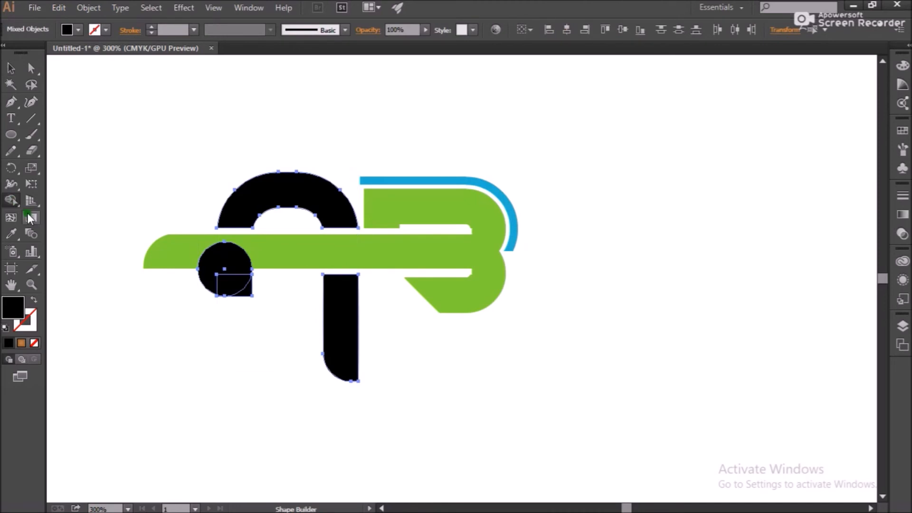
click(252, 291)
click(11, 68)
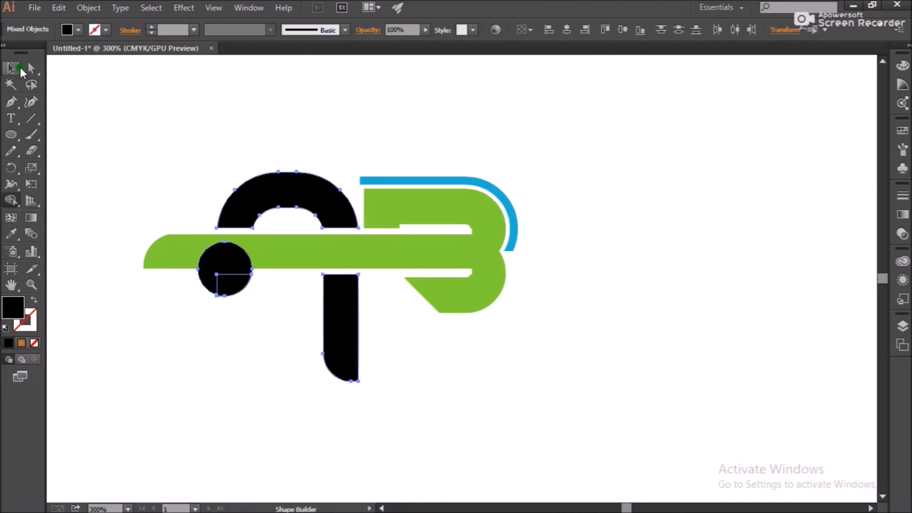
click(222, 432)
click(203, 287)
key(Delete)
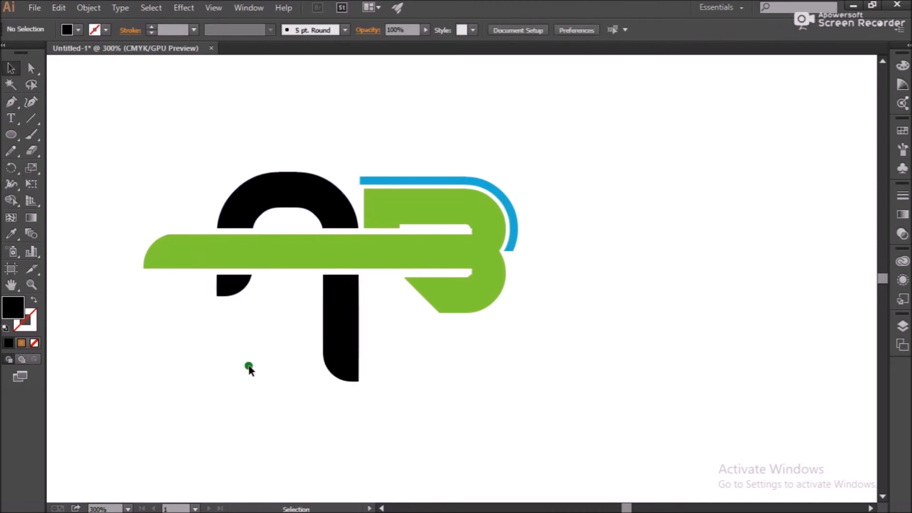
- Recolour the green B and its merged bar bright orange-red
scroll(505, 201, up, 3)
scroll(504, 201, down, 4)
click(485, 233)
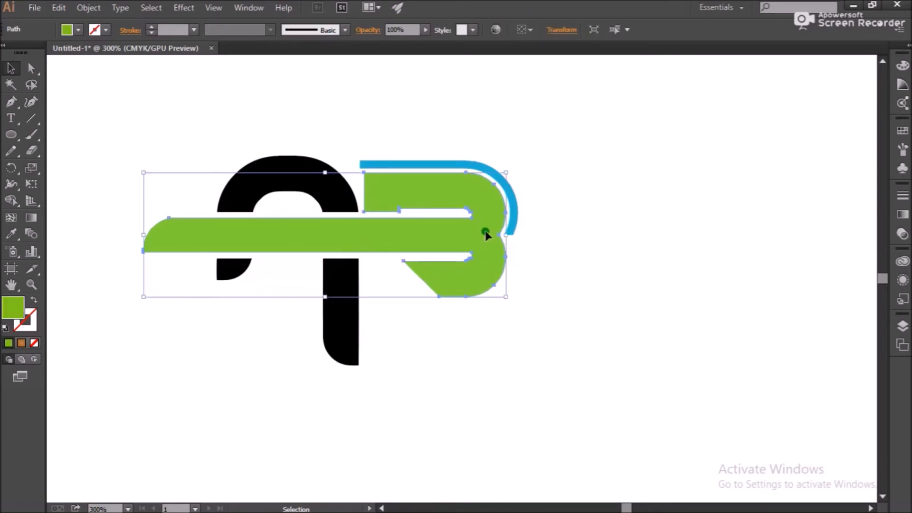
click(905, 133)
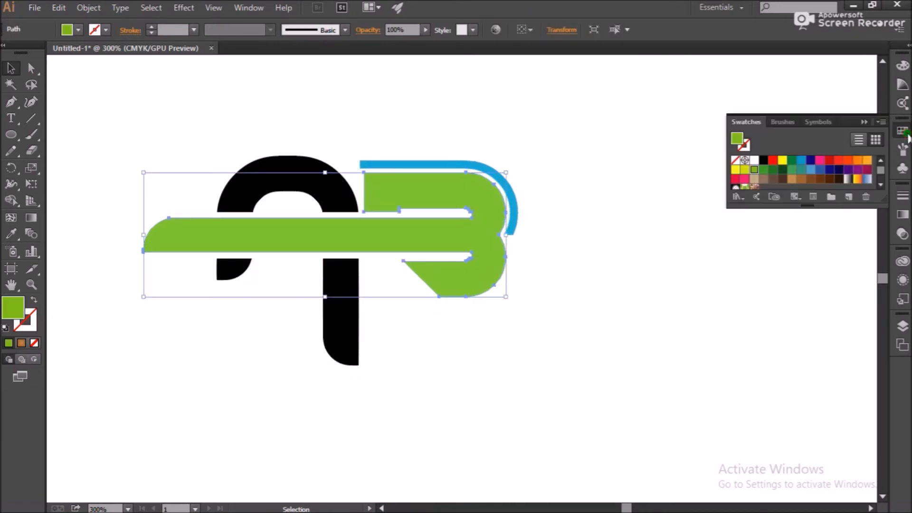
click(773, 170)
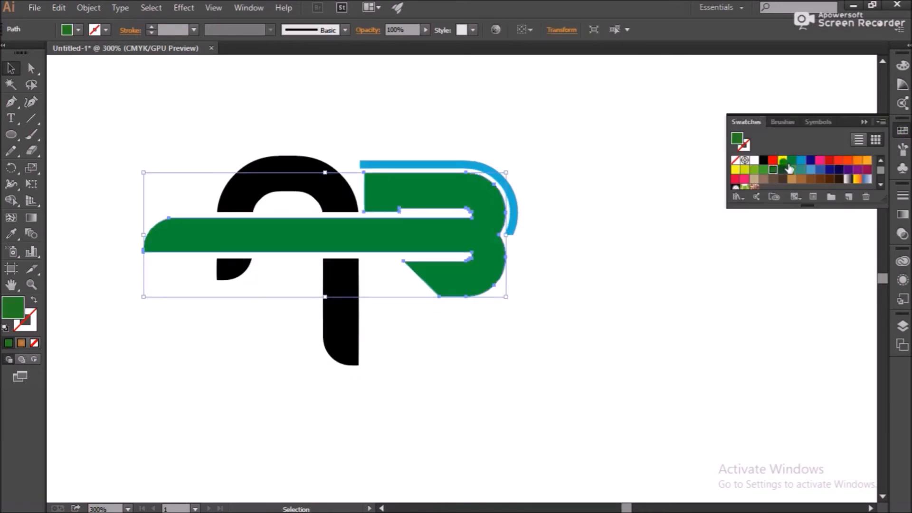
click(840, 162)
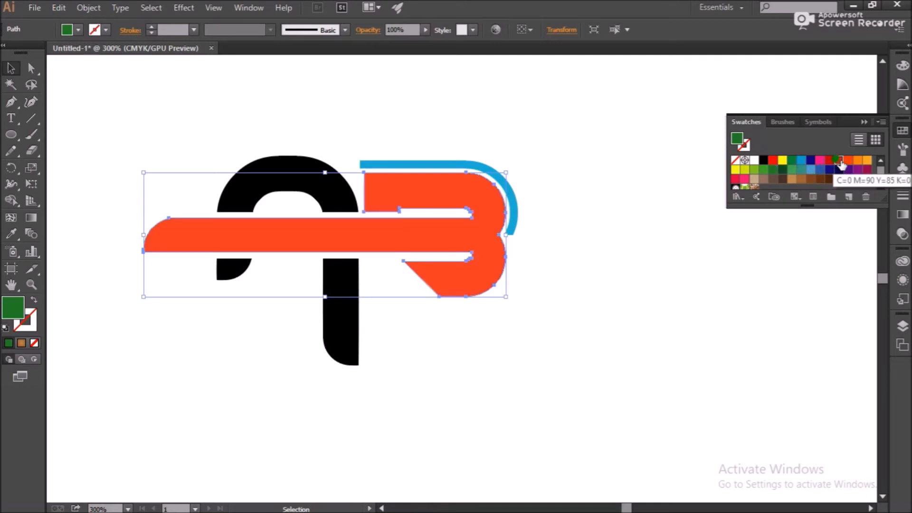
click(846, 162)
- Recolour the thin blue accent outline above the B light orange
click(522, 223)
click(511, 223)
click(861, 163)
key(ctrl+shift+a)
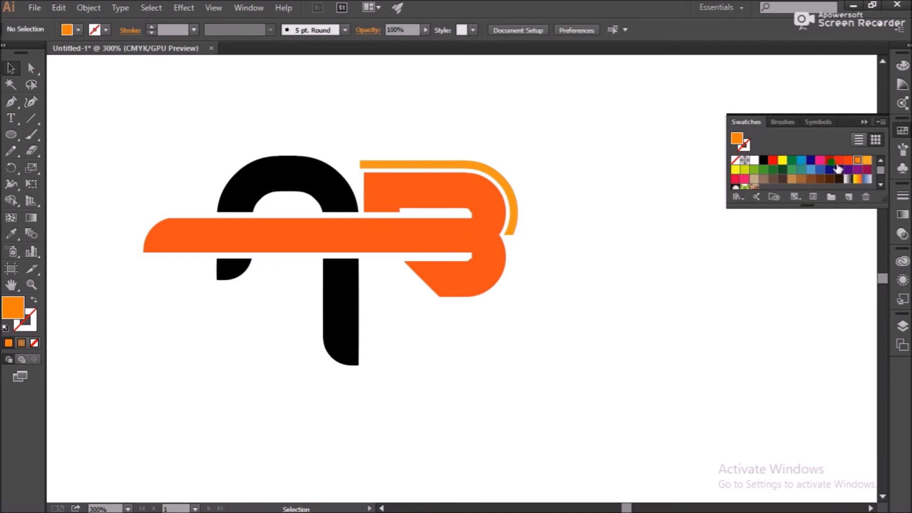
click(861, 121)
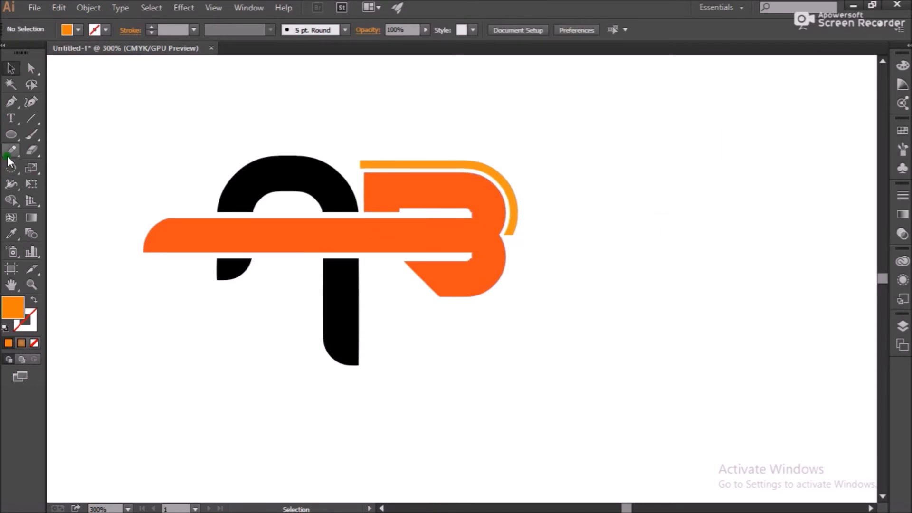
- Add the text "ANCOCK" at 36 pt on the blank area right of the B
click(10, 118)
click(576, 221)
click(640, 30)
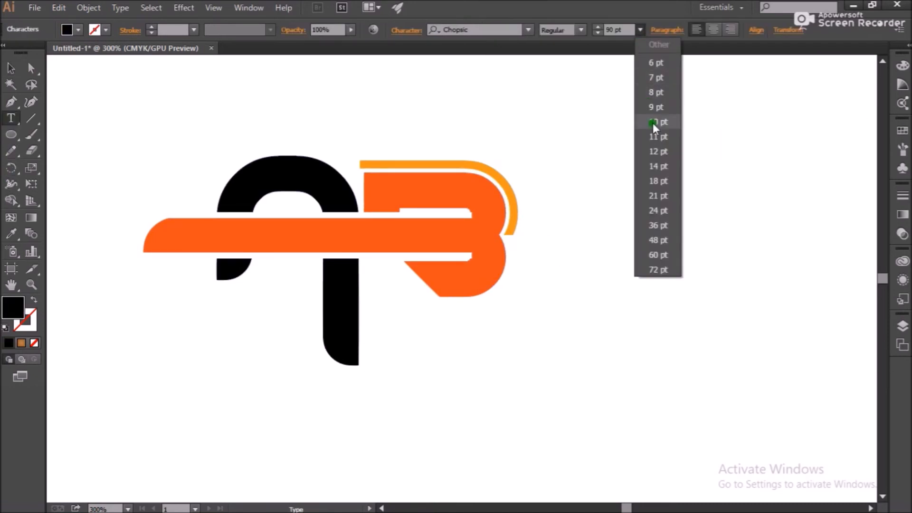
click(657, 225)
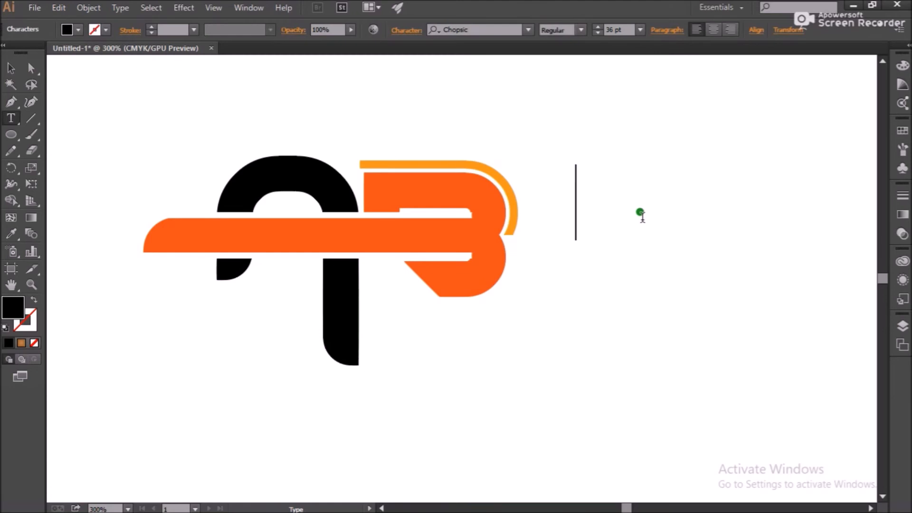
text(ANCOCK)
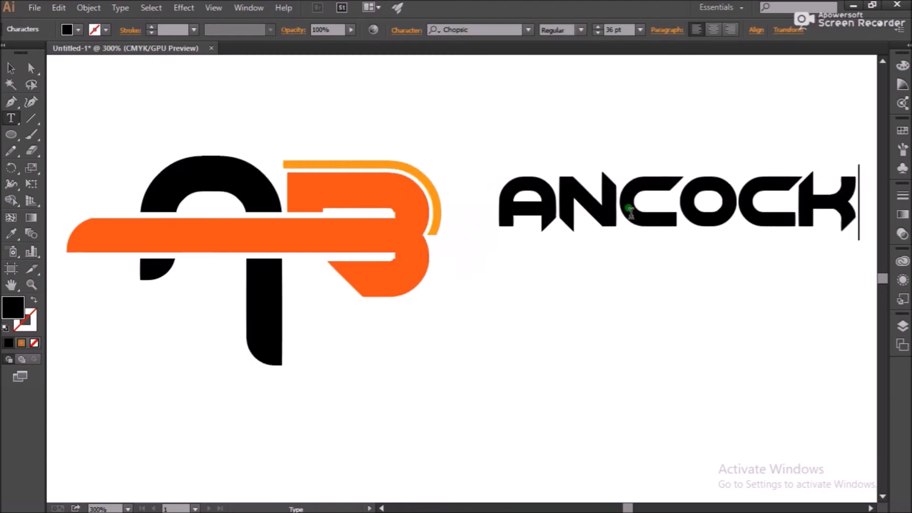
- Set ANCOCK in Copperplate Gothic Bold at 12 pt and place it just right of the B's accent outline
key(ctrl+a)
click(527, 32)
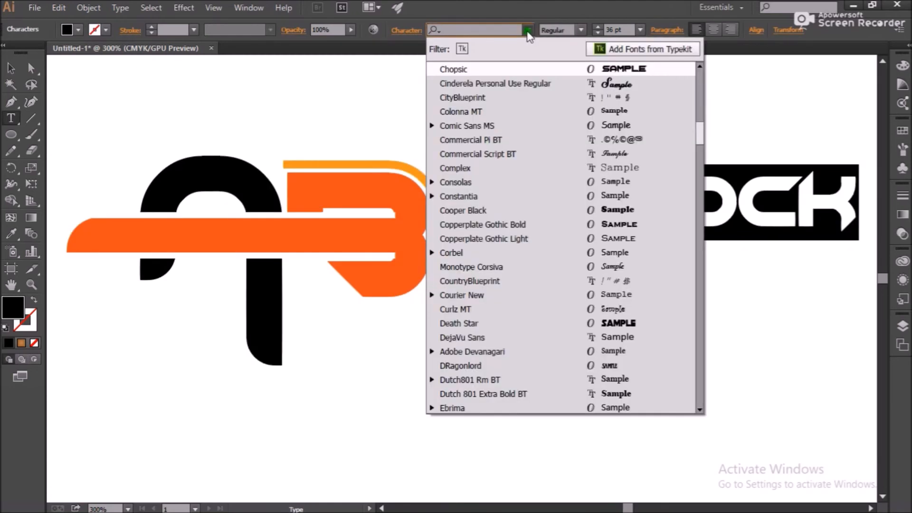
click(528, 225)
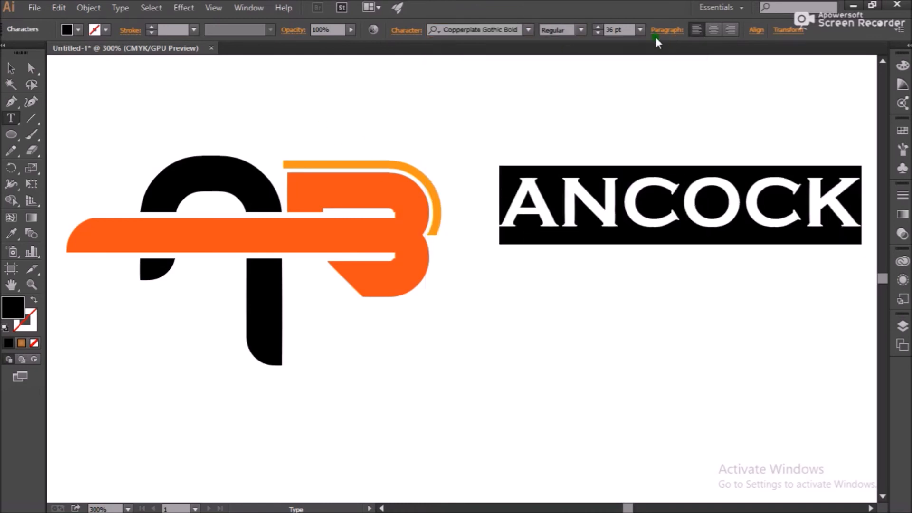
click(640, 30)
click(658, 150)
click(7, 67)
drag(532, 227, 482, 218)
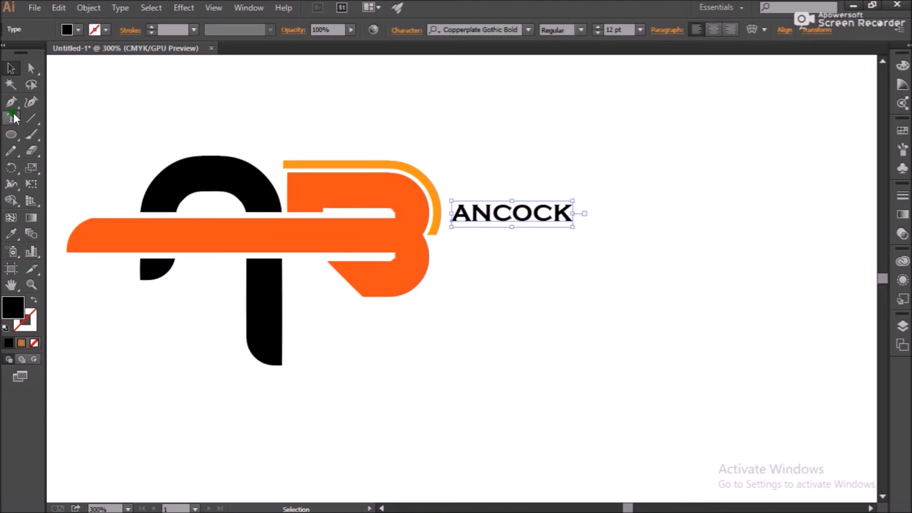
- Add the word "BANK" in Copperplate Gothic Light below ANCOCK and align their left edges
click(12, 118)
click(456, 275)
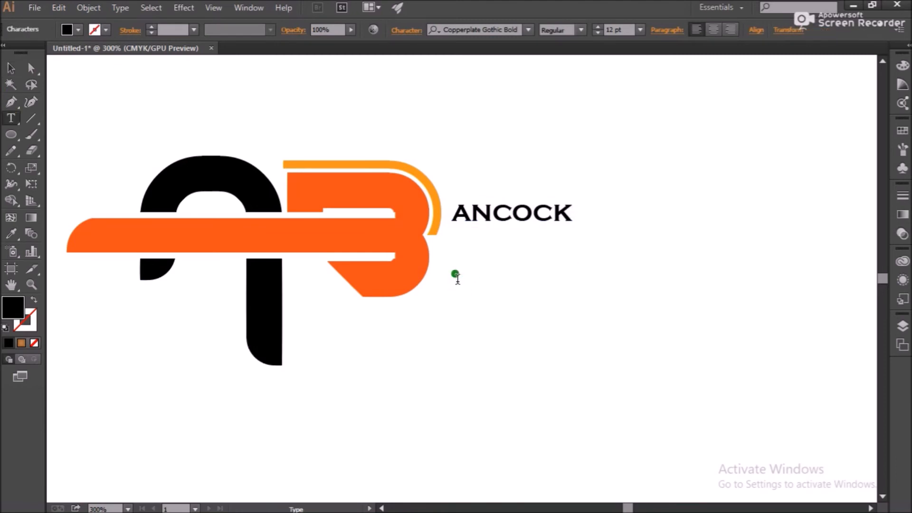
text(BANK)
key(ctrl+a)
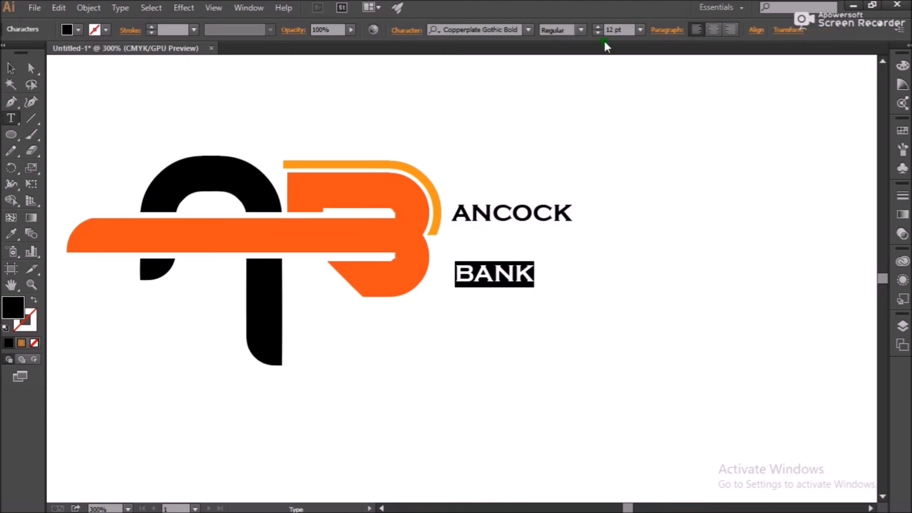
click(529, 30)
click(637, 237)
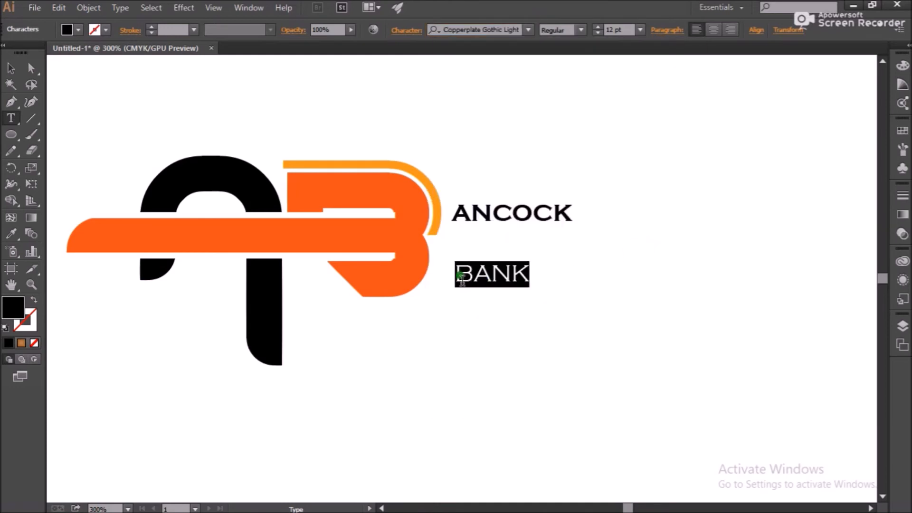
click(461, 280)
click(11, 68)
drag(496, 266, 494, 261)
- Enlarge BANK to 18 pt and ANCOCK to 36 pt, then arrange both words beside the B
click(639, 29)
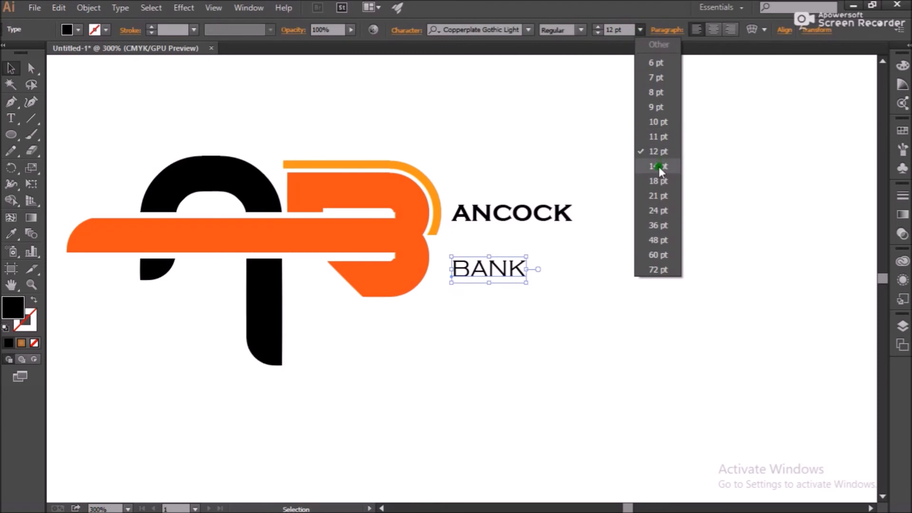
click(660, 164)
click(513, 215)
click(632, 31)
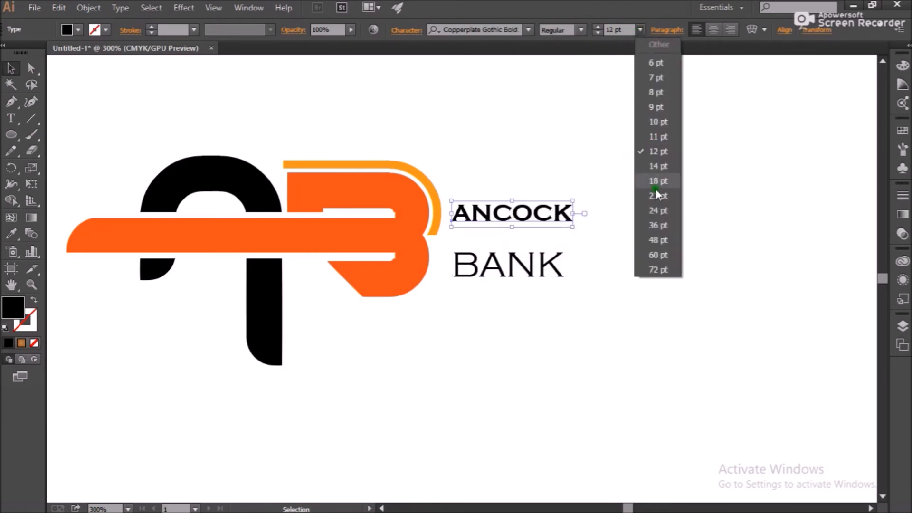
click(662, 229)
mouse_move(652, 200)
mouse_down()
mouse_move(653, 192)
mouse_move(652, 205)
mouse_up()
click(523, 268)
drag(523, 269, 533, 268)
click(593, 343)
scroll(602, 331, down, 2)
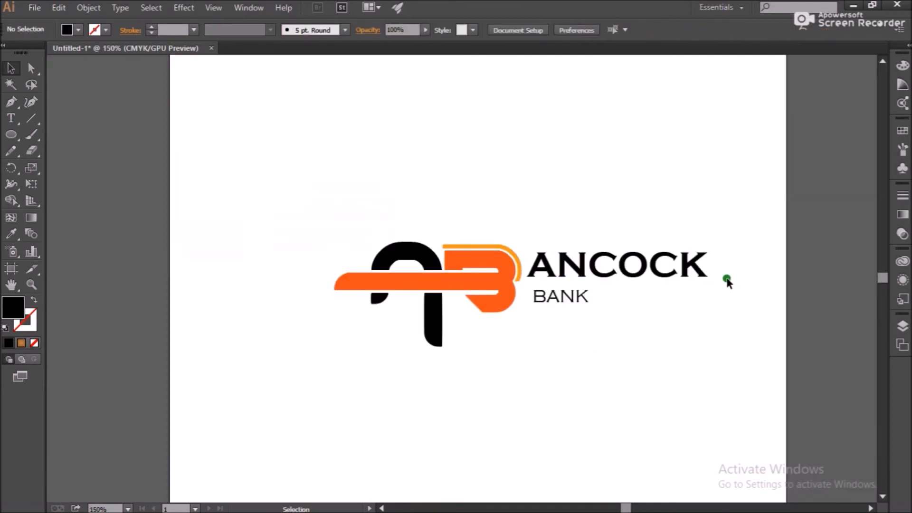
- Draw a pointed upright leaf with the Pen tool above the B's right edge, sized about 21 by 58 pt
click(11, 101)
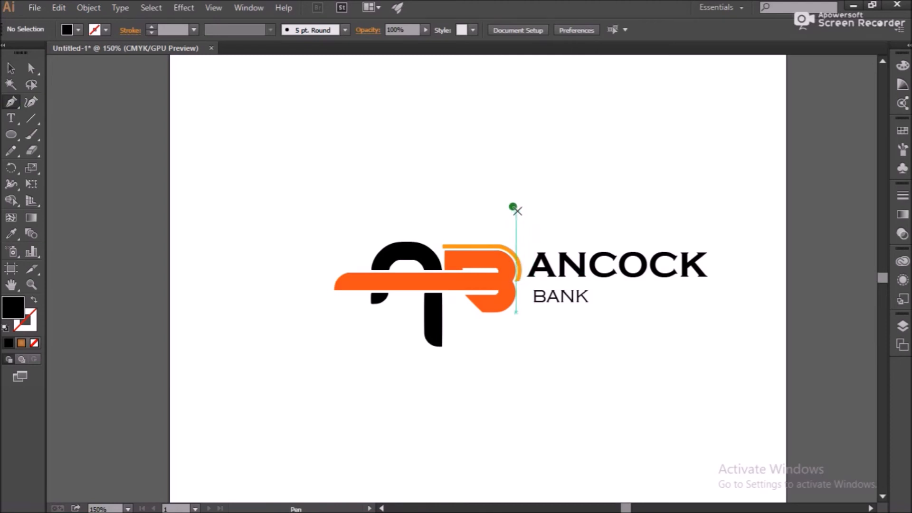
click(522, 203)
drag(526, 253, 542, 280)
mouse_move(521, 207)
mouse_down()
mouse_move(501, 185)
mouse_move(508, 167)
mouse_move(489, 146)
mouse_move(505, 181)
mouse_move(489, 188)
mouse_move(508, 218)
mouse_up()
click(19, 69)
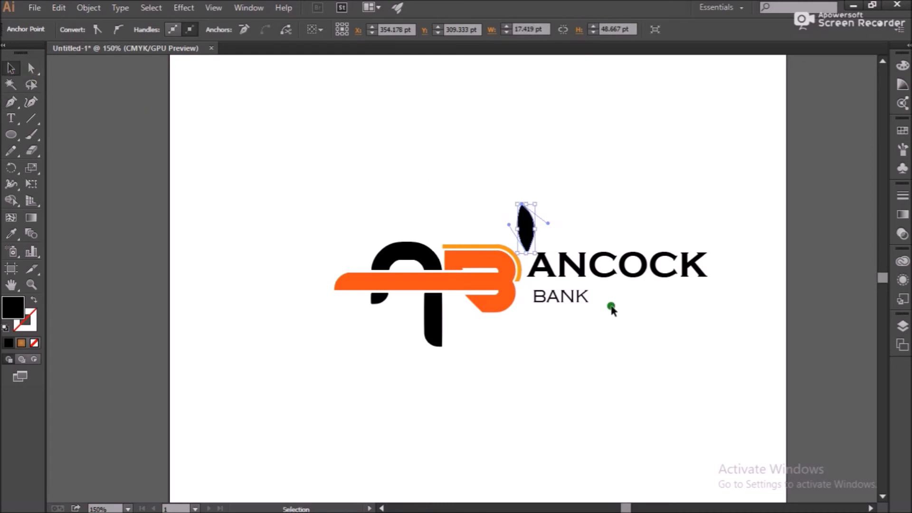
drag(507, 223, 500, 224)
drag(525, 253, 544, 272)
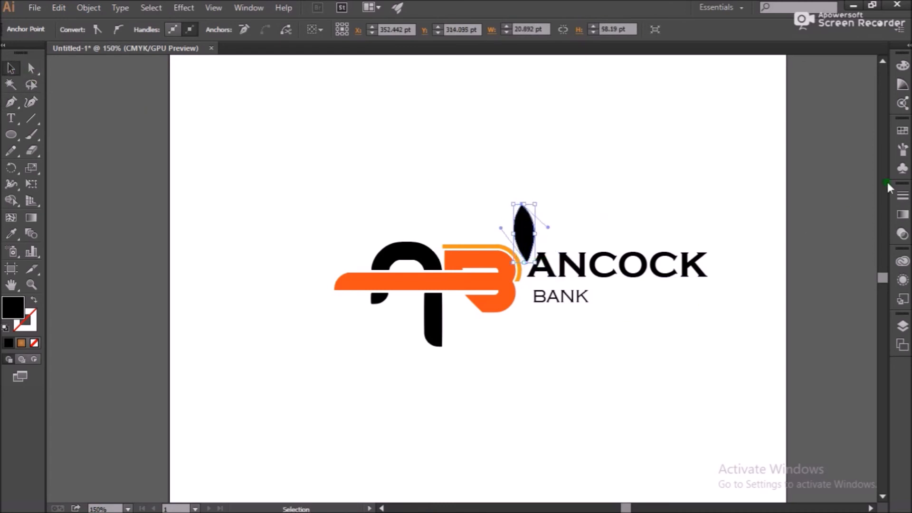
- Fill the leaf shape with dark green
click(901, 131)
click(791, 161)
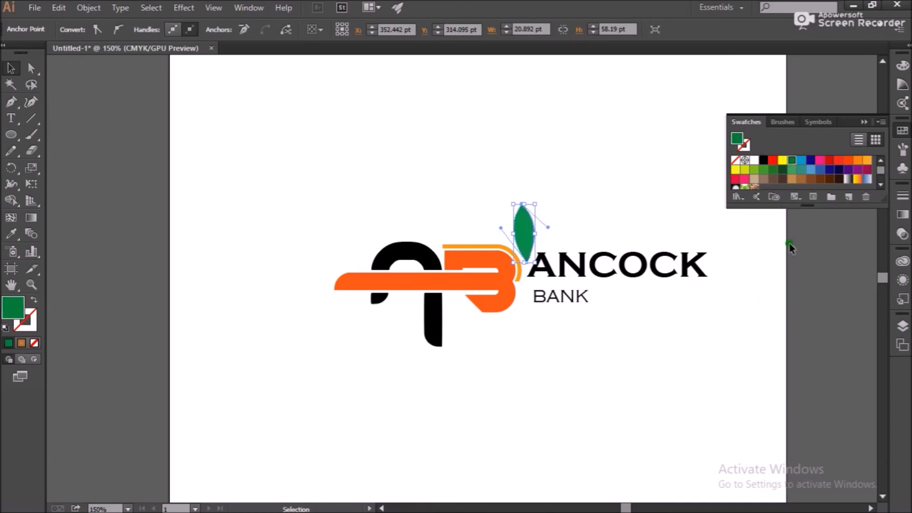
click(608, 216)
click(516, 232)
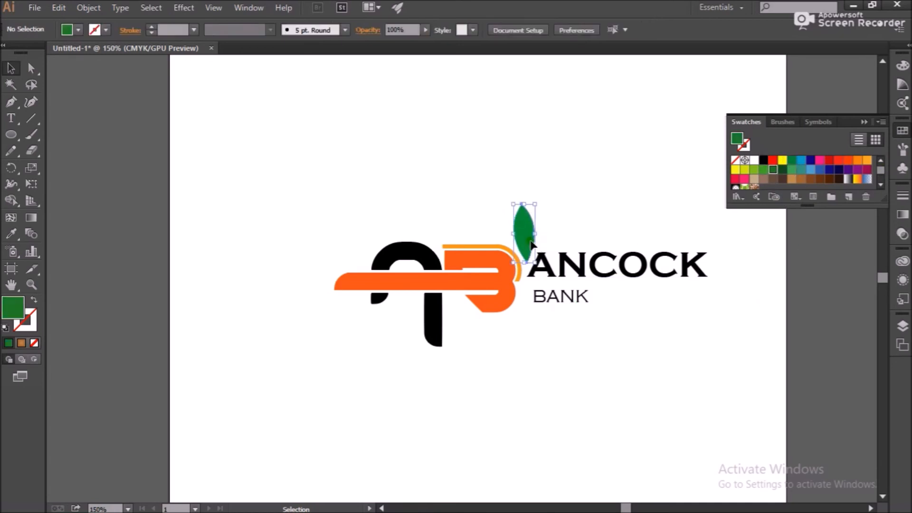
click(585, 233)
- Rotate the leaf so it slants up to the right and place it above the first letter of ANCOCK
drag(520, 233, 453, 328)
drag(474, 362, 535, 245)
click(549, 366)
click(865, 123)
scroll(492, 291, down, 1)
- Add the tagline "YOUR TAG GOES HERE" below BANK and set it to 12 pt
click(11, 118)
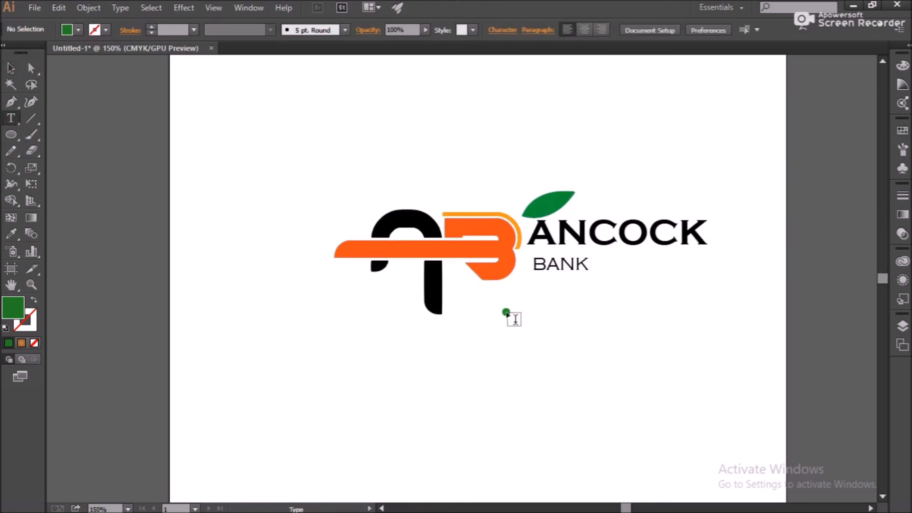
click(475, 300)
text(YOU)
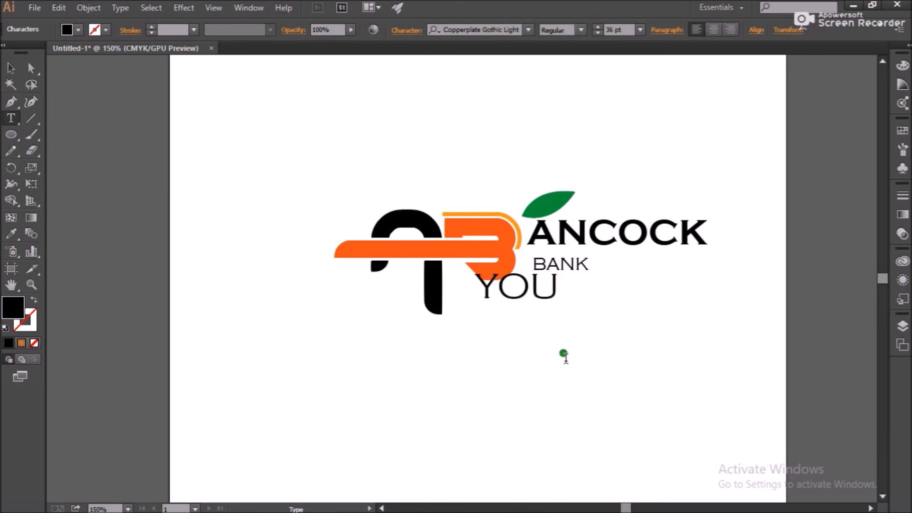
text(R TAG GOES)
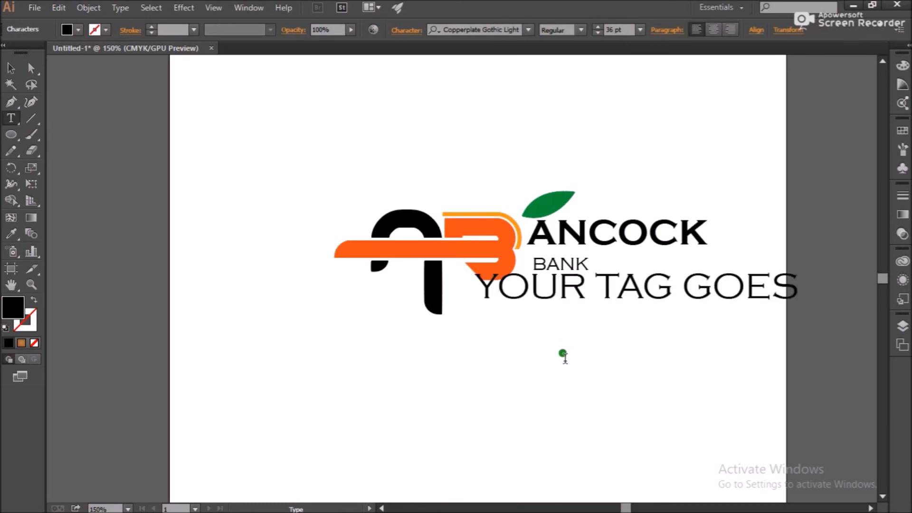
text( HERE)
key(ctrl+a)
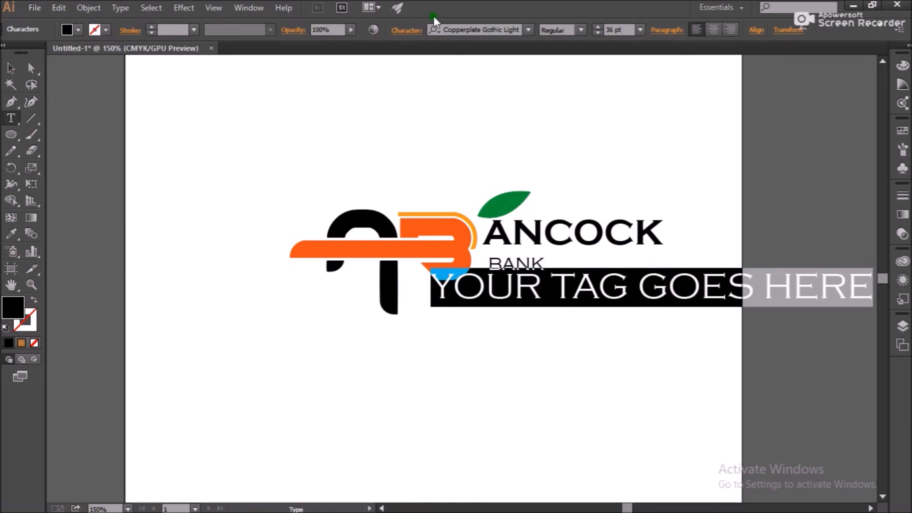
click(640, 30)
click(660, 155)
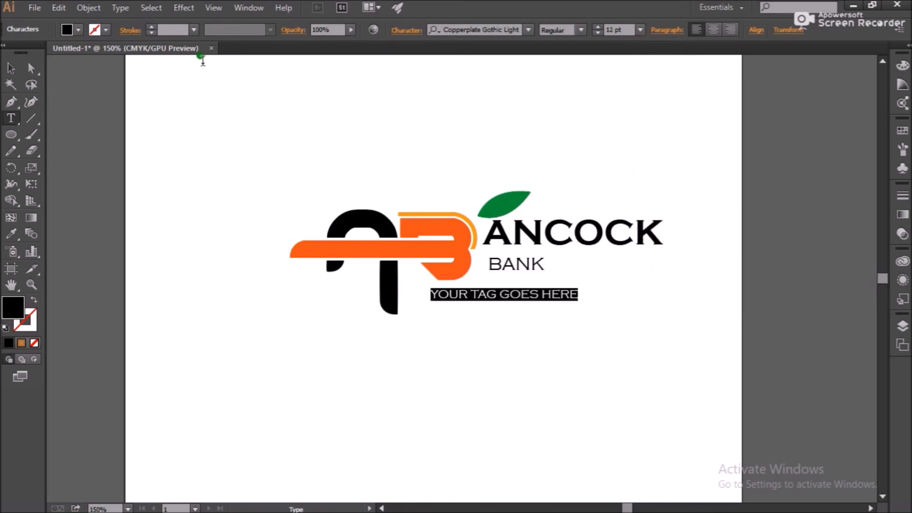
- Try the Death Star font on the tagline, then set it in Mongolian Baiti
click(528, 30)
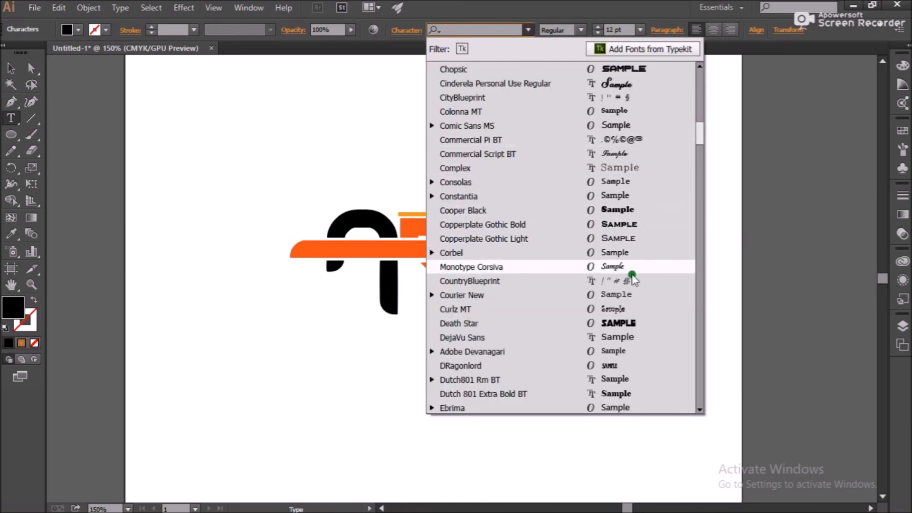
click(638, 323)
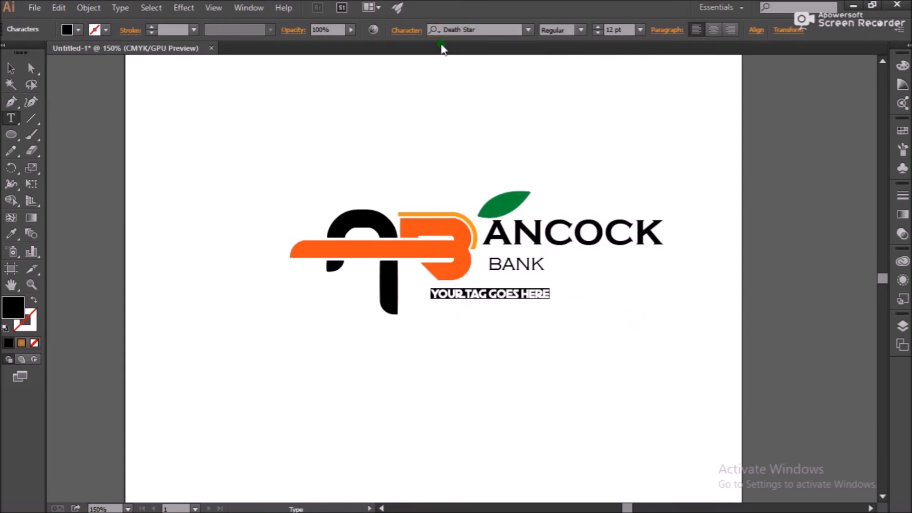
click(527, 29)
scroll(639, 276, down, 4)
scroll(636, 287, down, 12)
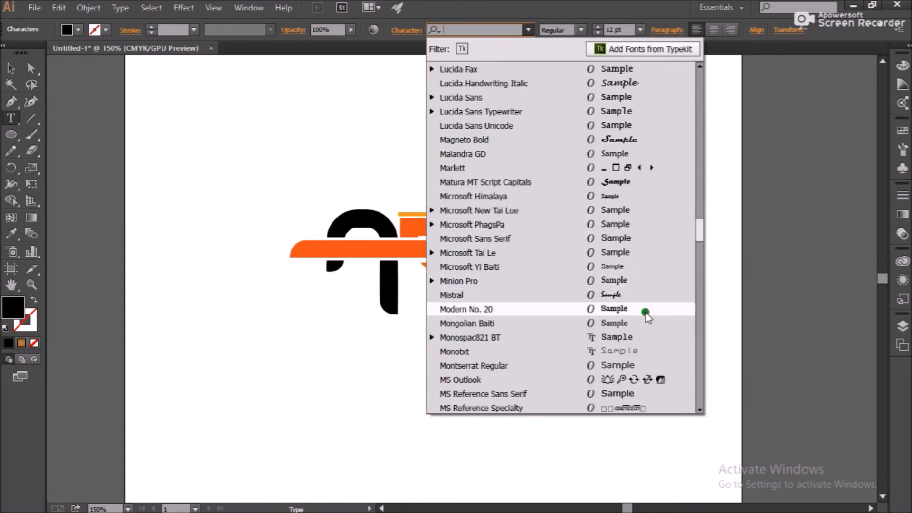
click(646, 322)
- Move the tagline beside the A's long leg below BANK and enlarge it to 14 pt
click(11, 70)
drag(485, 297, 461, 297)
click(640, 29)
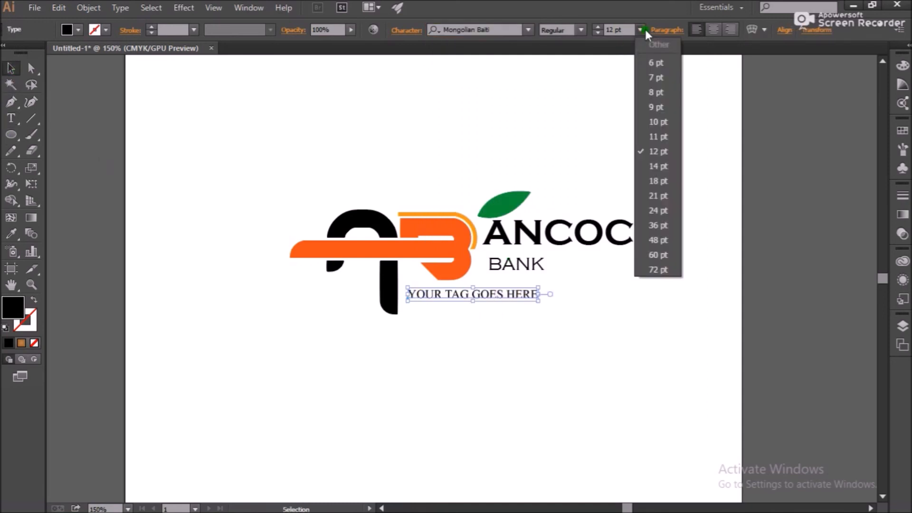
click(649, 166)
click(512, 318)
drag(508, 300, 511, 300)
click(611, 138)
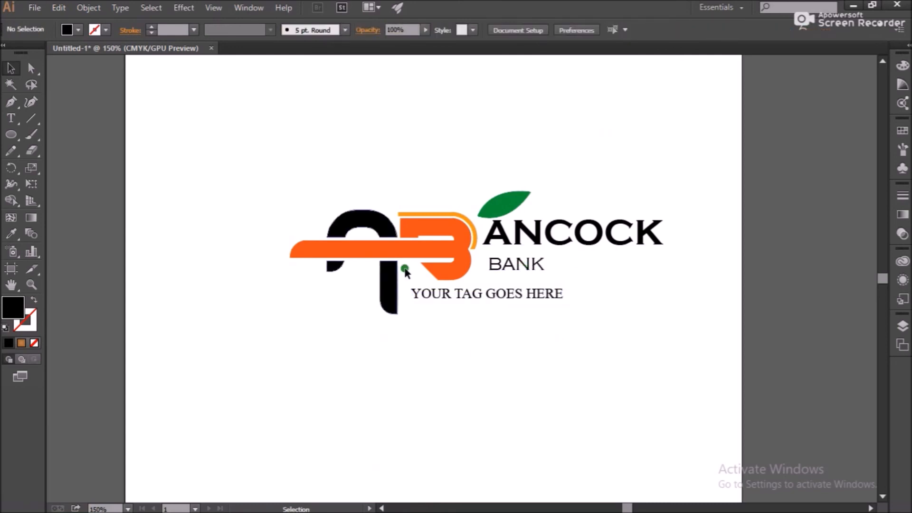
- Select the whole logo with its text, move it left and enlarge it to nearly the artboard's width
scroll(576, 275, down, 3)
drag(620, 192, 448, 299)
key(Left)
key(Left)
key(Left)
key(Left)
key(Left)
key(Left)
key(Left)
key(Left)
drag(532, 259, 516, 255)
drag(610, 291, 620, 304)
click(502, 227)
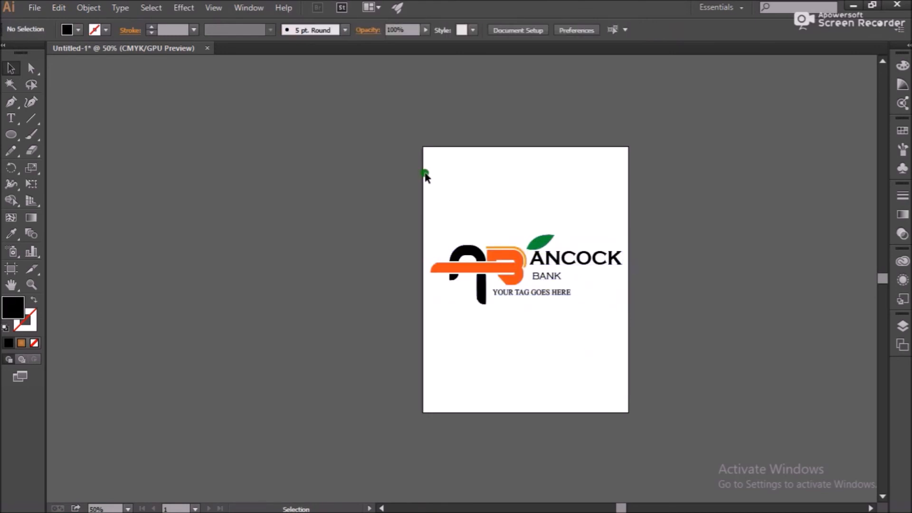
- Draw a rectangle of 612 by 262 pt over the logo, spanning the artboard's full width
drag(11, 134, 65, 136)
click(66, 136)
mouse_move(623, 226)
mouse_down()
mouse_move(413, 295)
mouse_move(427, 314)
mouse_up()
key(v)
drag(623, 273, 627, 269)
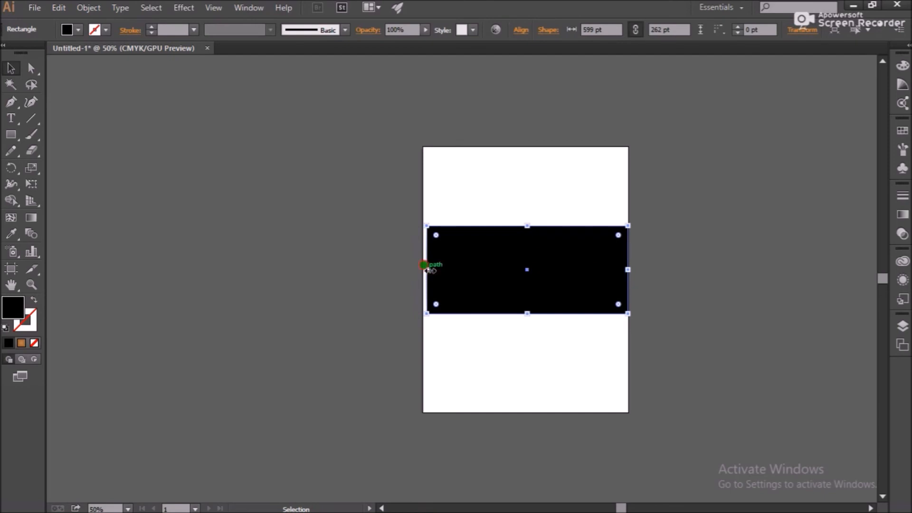
drag(426, 269, 421, 269)
- Send the rectangle to the back and fill it with the brown radial gradient
right_click(600, 247)
mouse_move(710, 439)
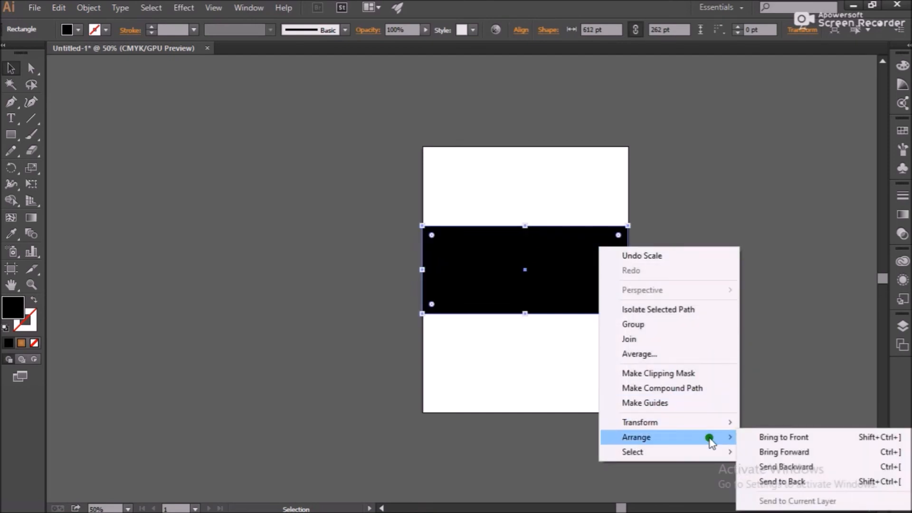
click(779, 482)
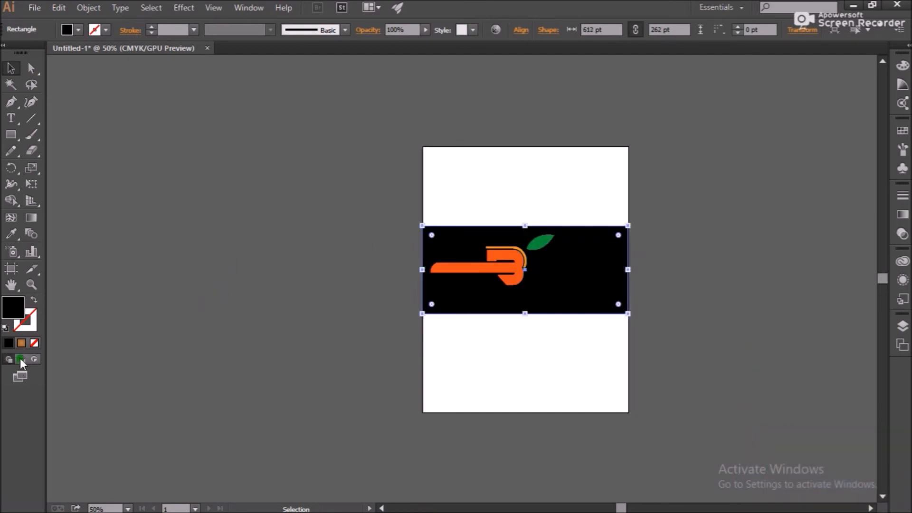
click(21, 342)
- Extend the background rectangle's bottom and top edges slightly to leave more room around the logo
drag(524, 315, 523, 323)
drag(525, 225, 527, 220)
click(533, 396)
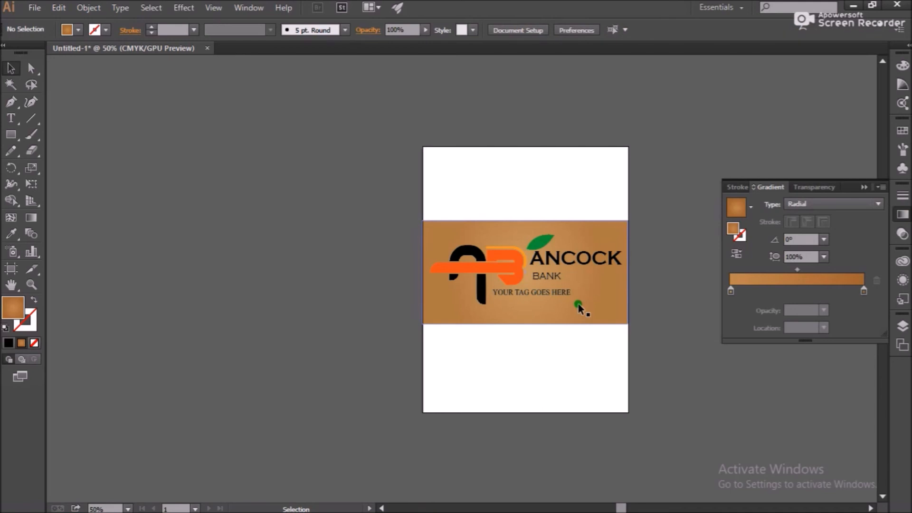
scroll(578, 306, up, 1)
scroll(569, 268, down, 2)
scroll(568, 268, up, 3)
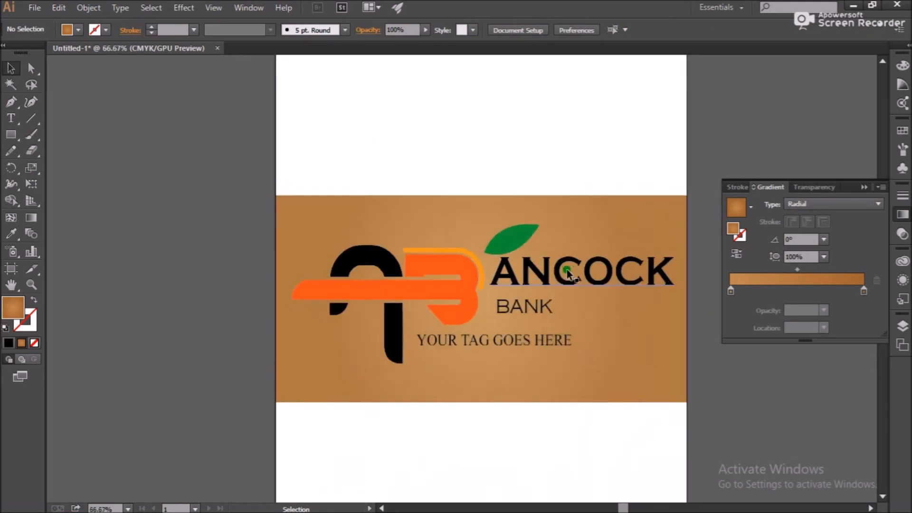